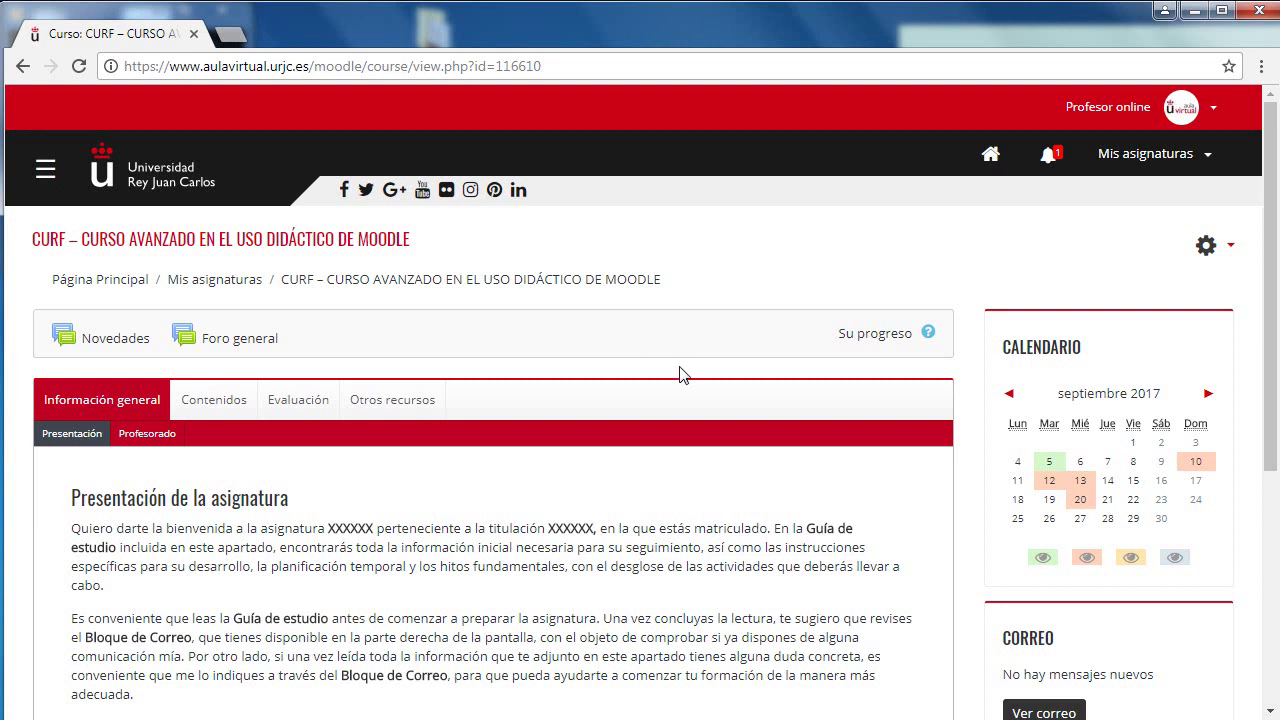
# Turn on course editing and add a Tarea activity to the Presentación section.
pyautogui.click(1207, 250)
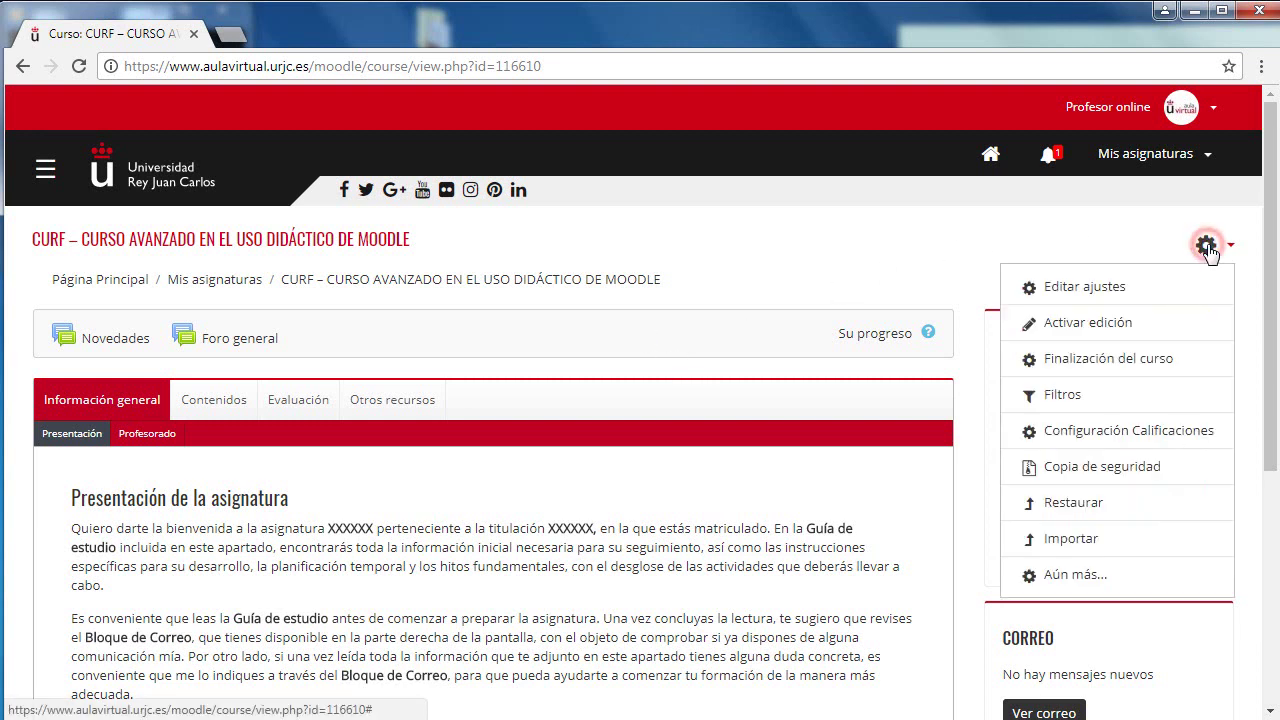
pyautogui.click(1125, 323)
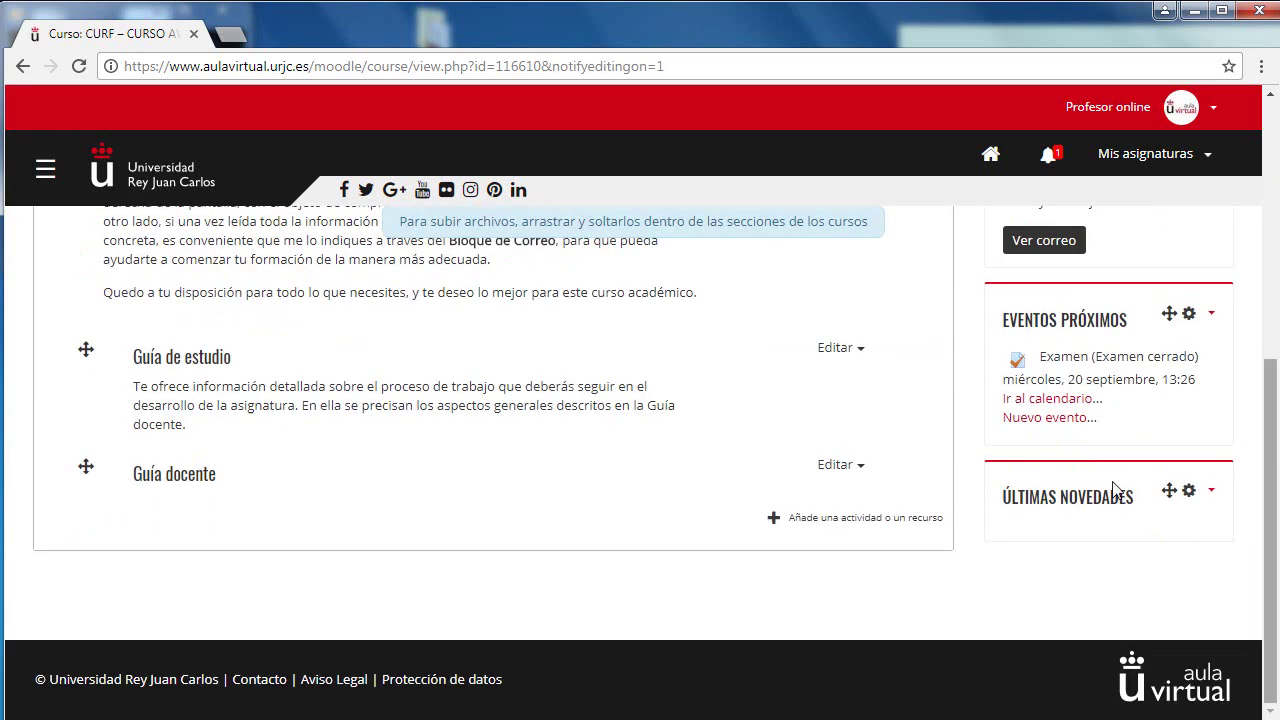
pyautogui.click(811, 511)
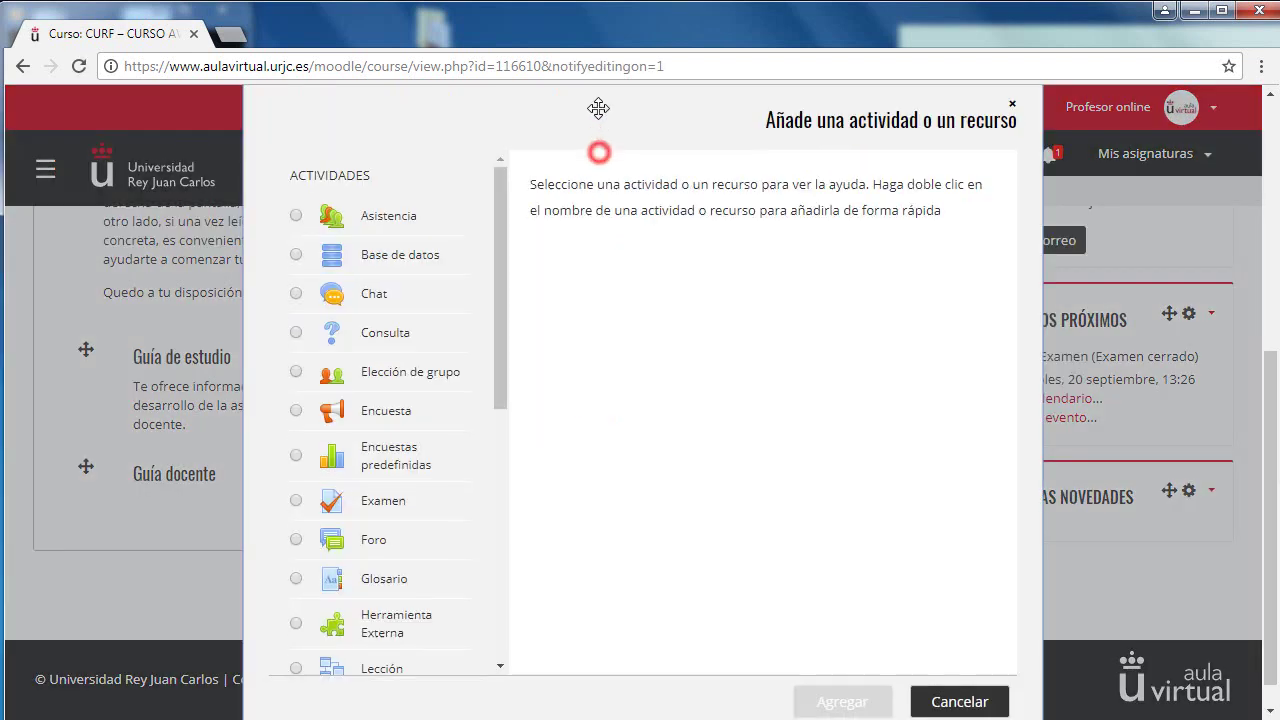
pyautogui.moveTo(497, 232); pyautogui.dragTo(490, 520)
pyautogui.click(360, 248)
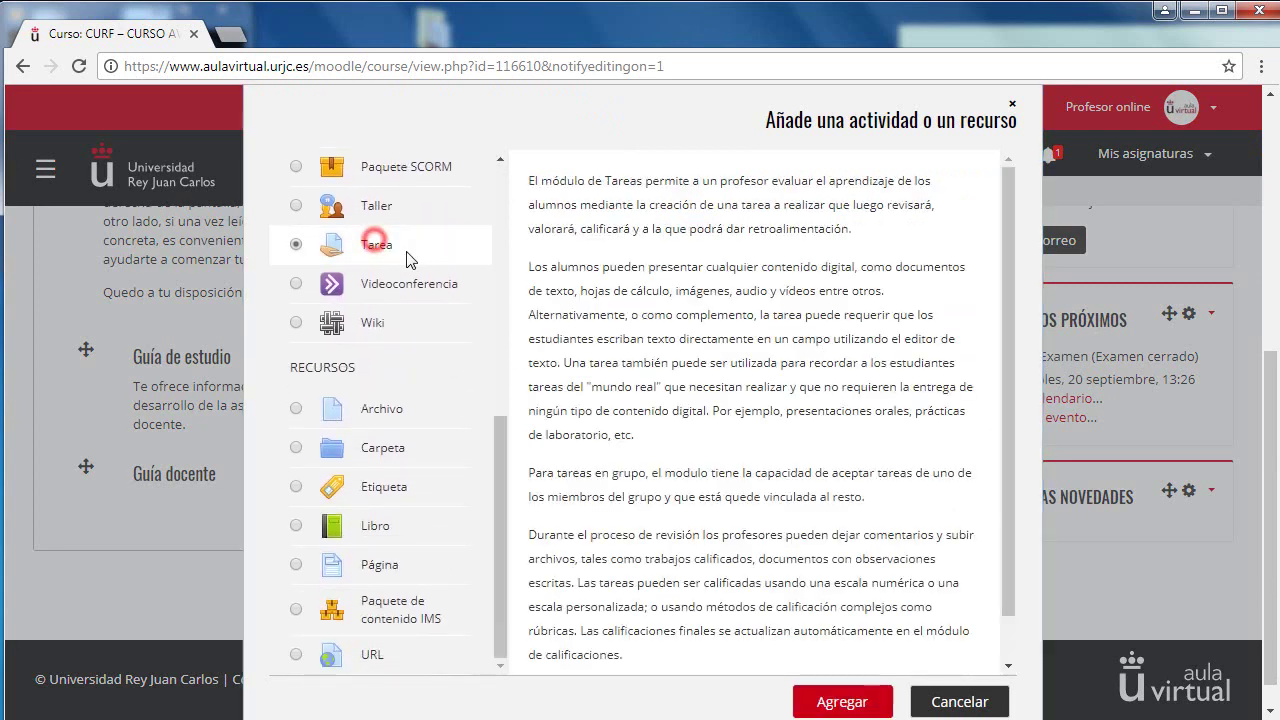
pyautogui.click(843, 706)
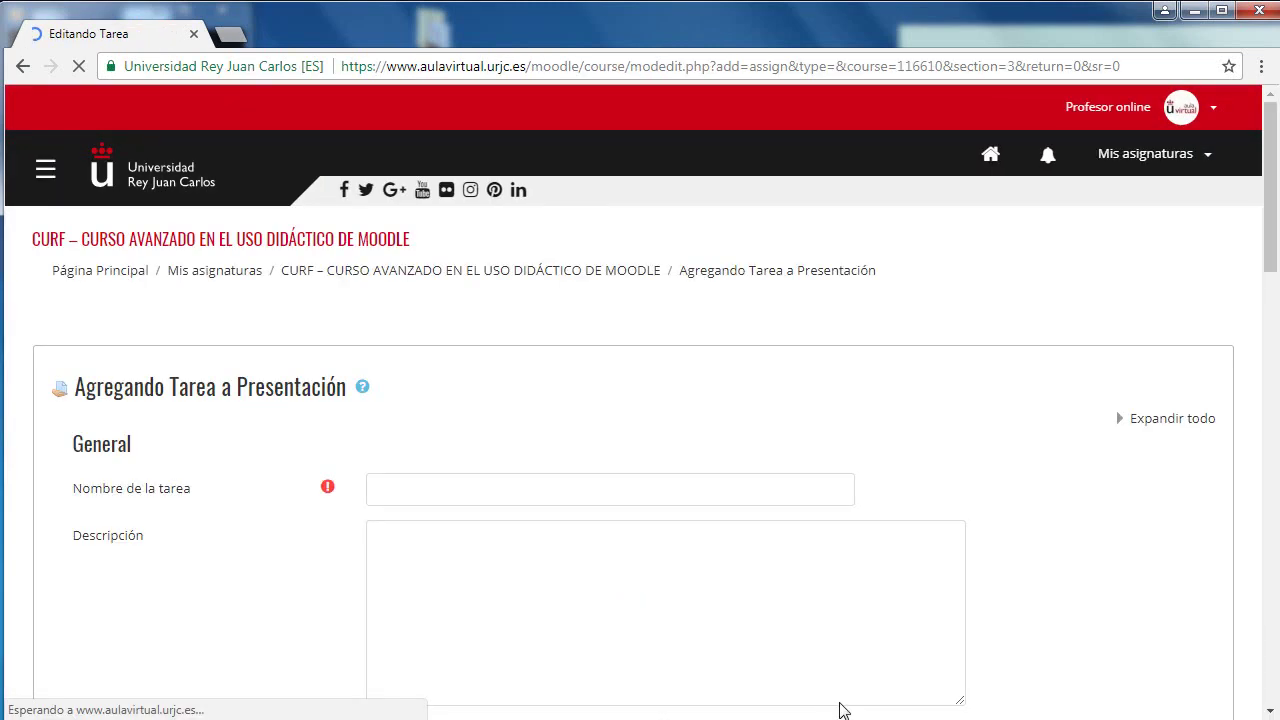
# Name the new assignment "Tarea de inicio".
pyautogui.click(680, 492)
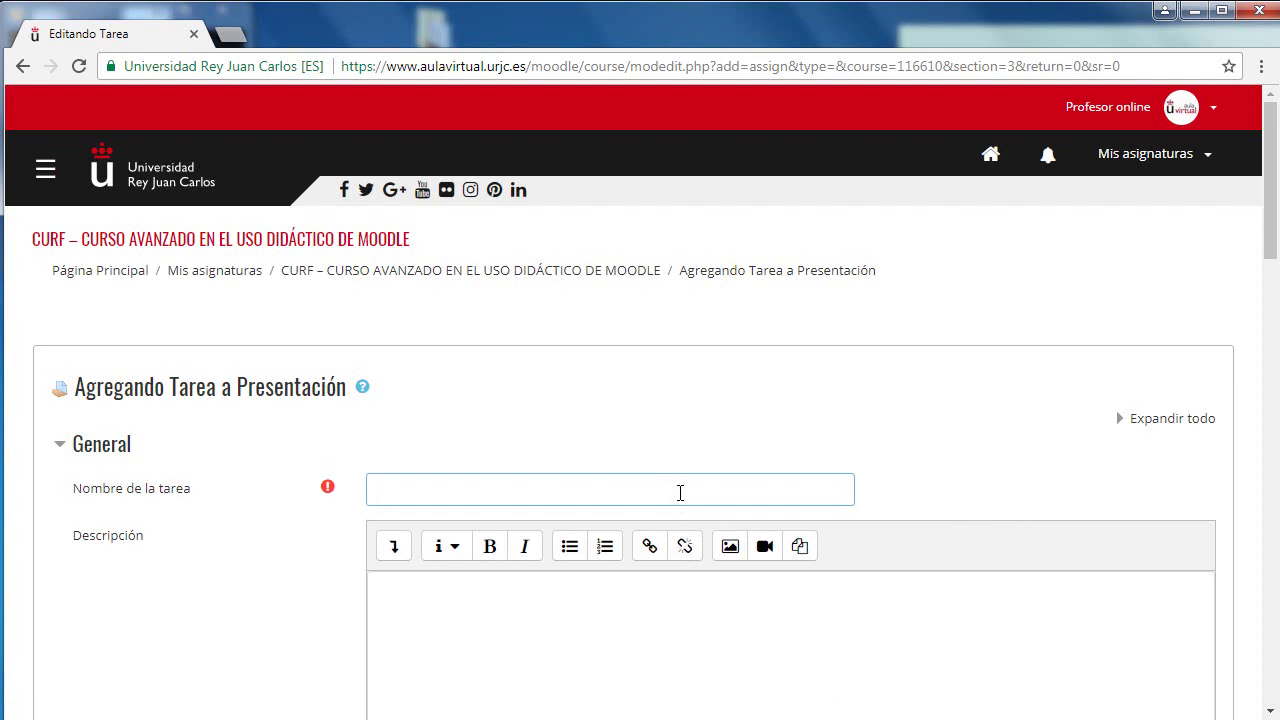
pyautogui.write('Tarea de inicio')
pyautogui.press('Tab')
# Enter the description "Se establece la entrega de un archivo de texto y varios archivos de imagen." and display it on the course page.
pyautogui.press('Tab')
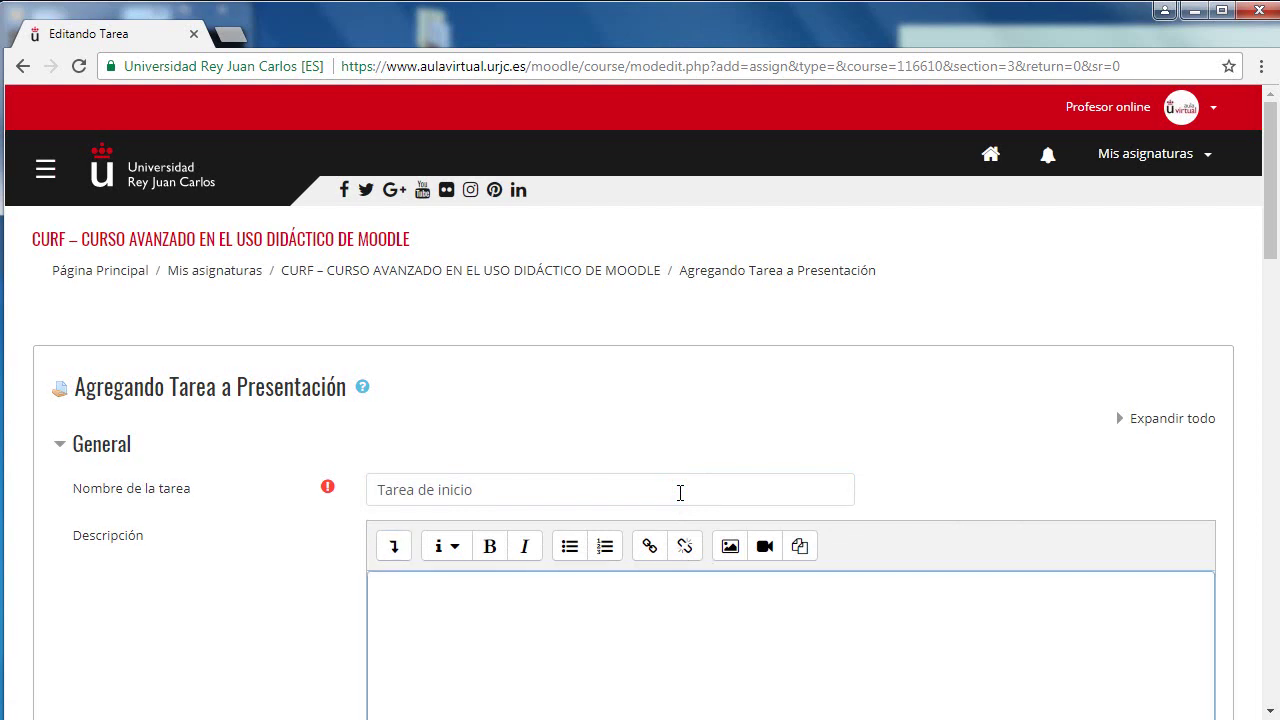
pyautogui.write('Se estable')
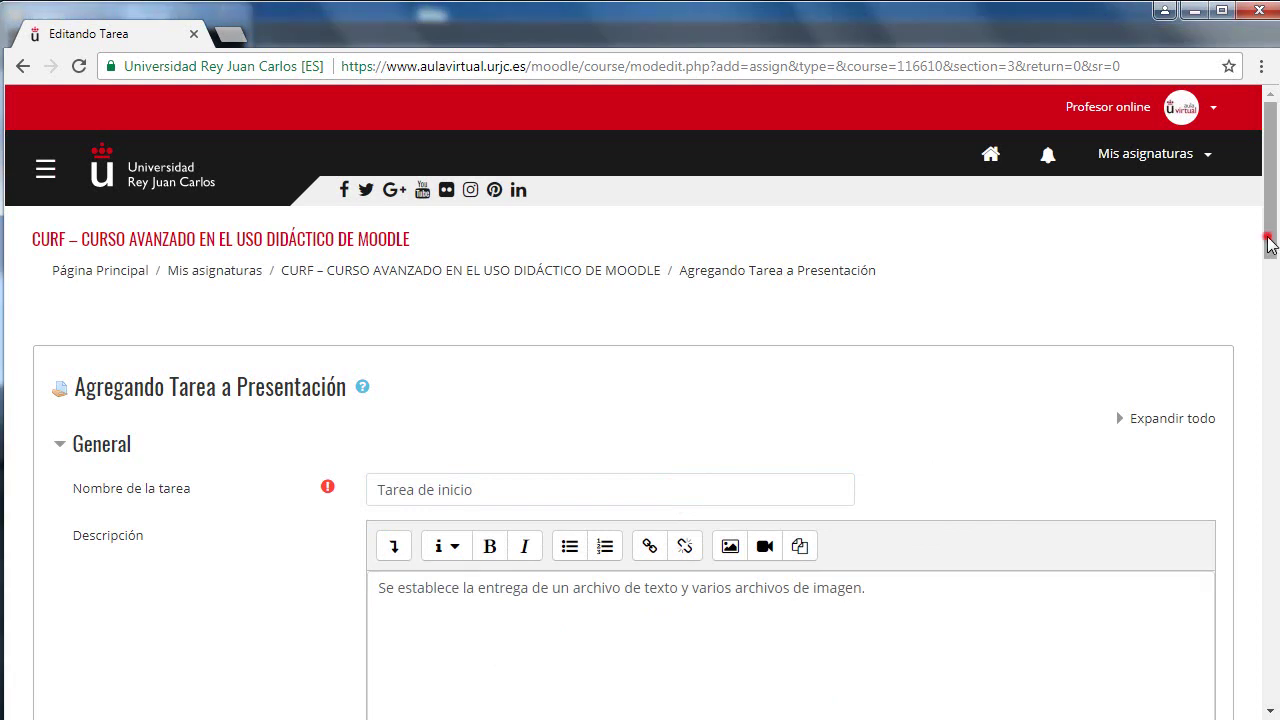
pyautogui.moveTo(1268, 240); pyautogui.dragTo(1268, 372)
pyautogui.click(369, 356)
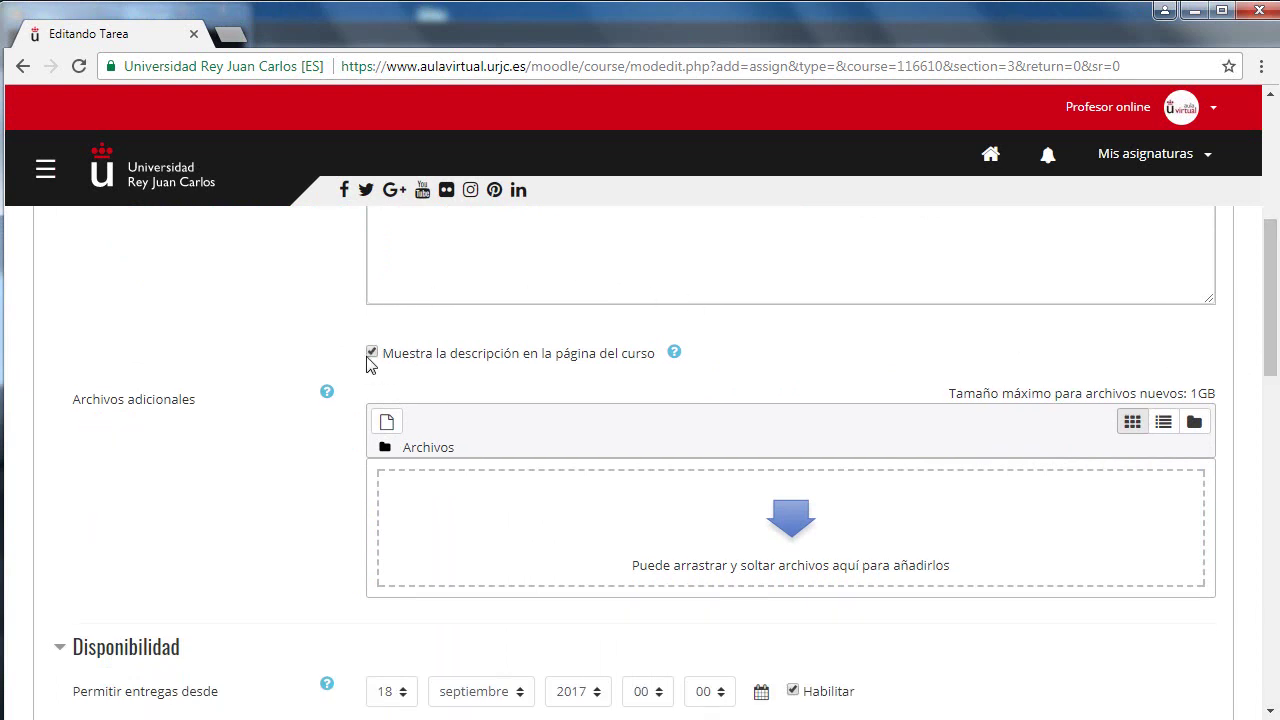
# Set the Permitir entregas desde date of the assignment to 20 julio 2018.
pyautogui.moveTo(1268, 271); pyautogui.dragTo(1273, 297)
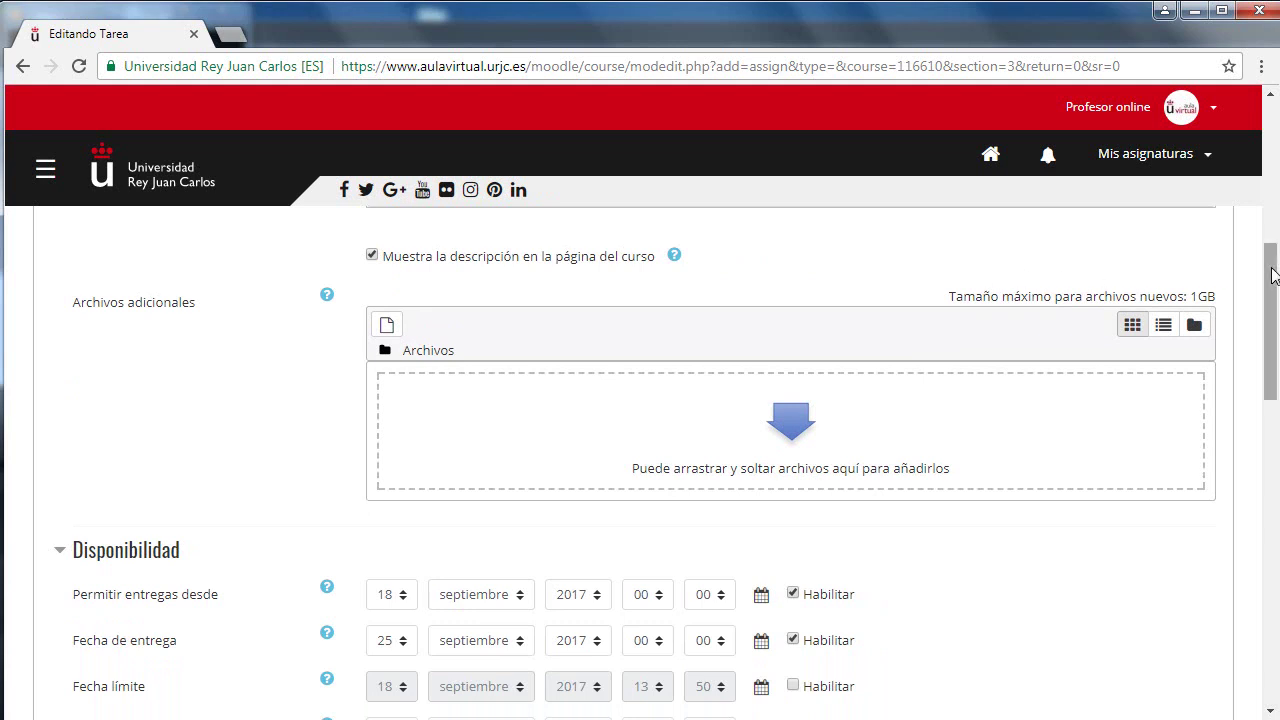
pyautogui.moveTo(1271, 279); pyautogui.dragTo(1272, 285)
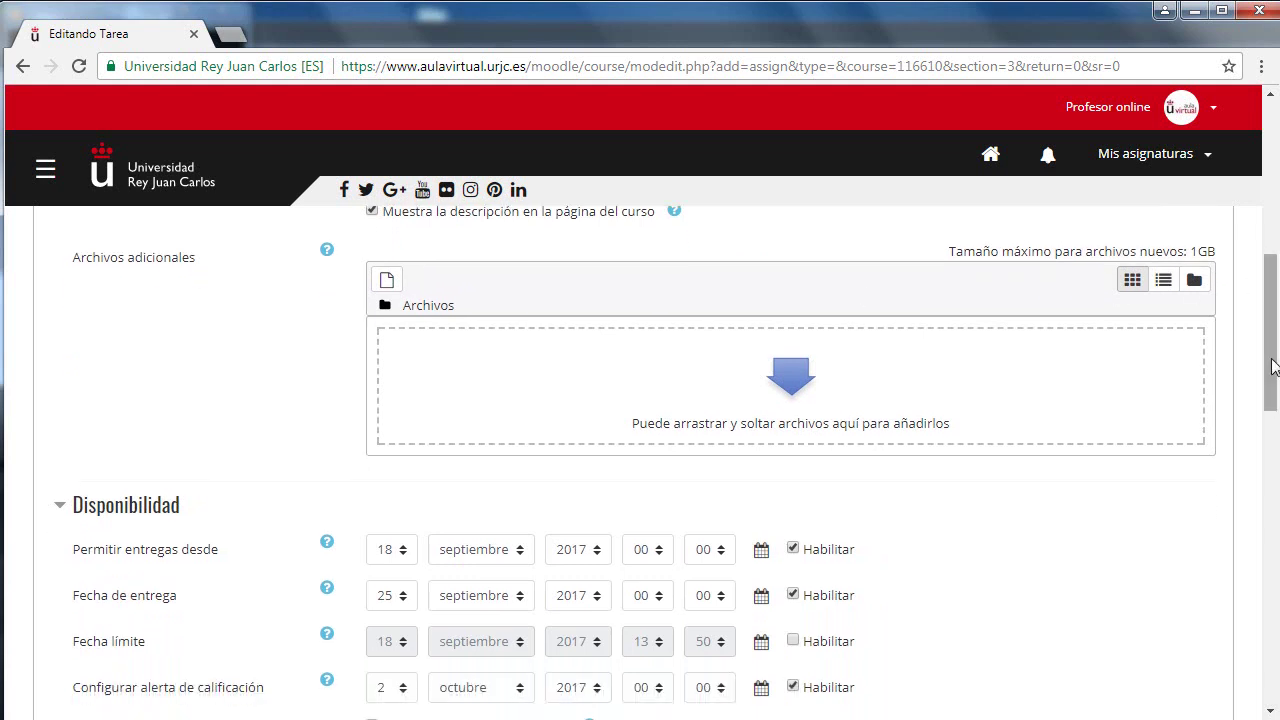
pyautogui.moveTo(1272, 367); pyautogui.dragTo(1272, 433)
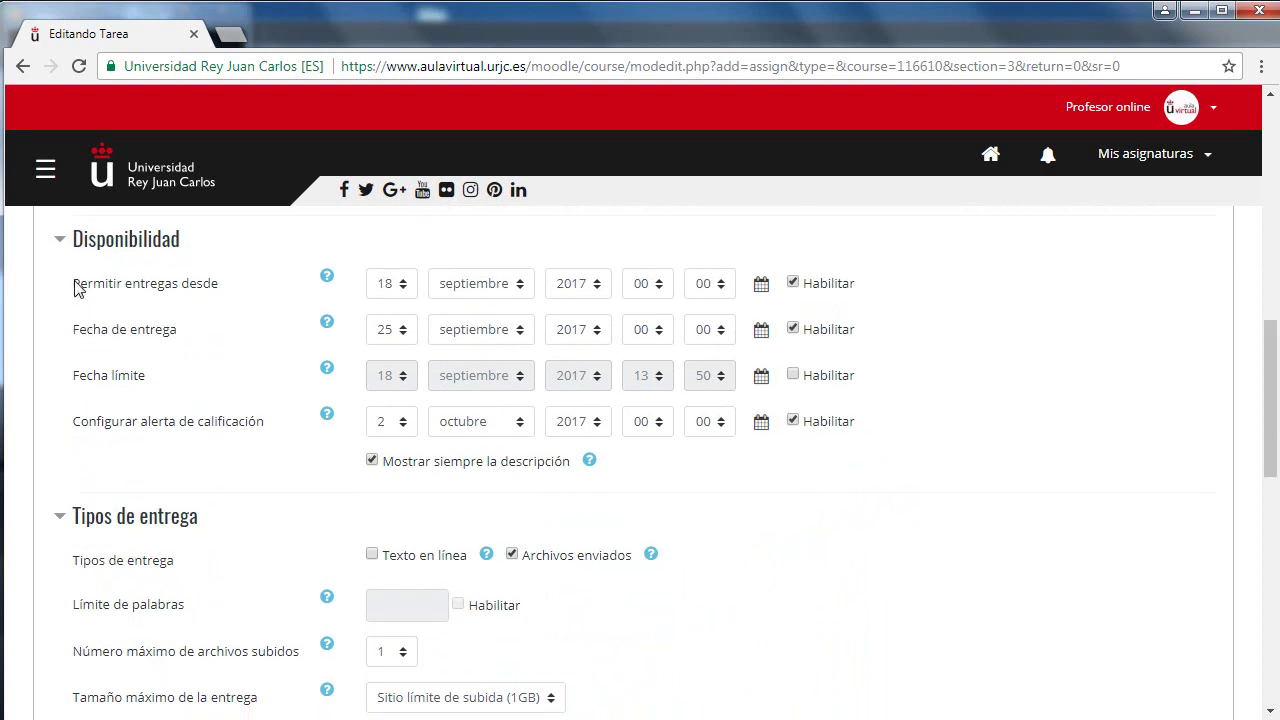
pyautogui.click(395, 288)
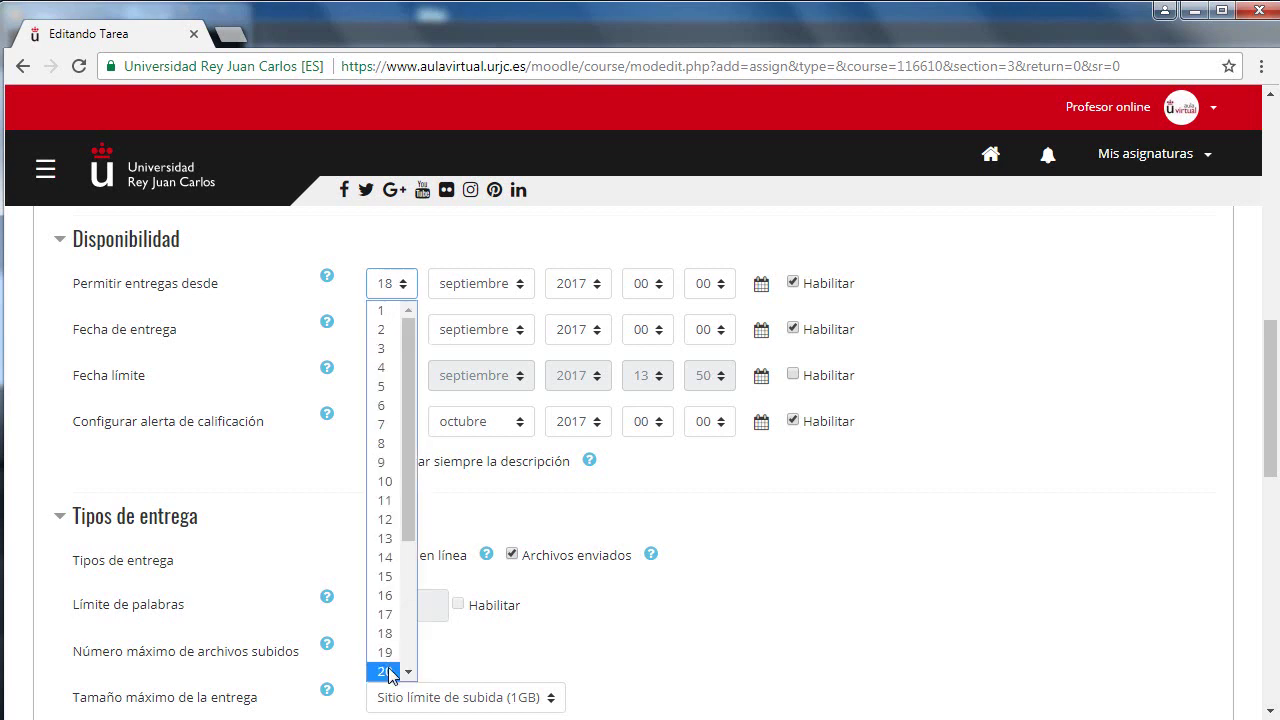
pyautogui.click(388, 672)
pyautogui.click(495, 288)
pyautogui.click(492, 424)
pyautogui.click(578, 283)
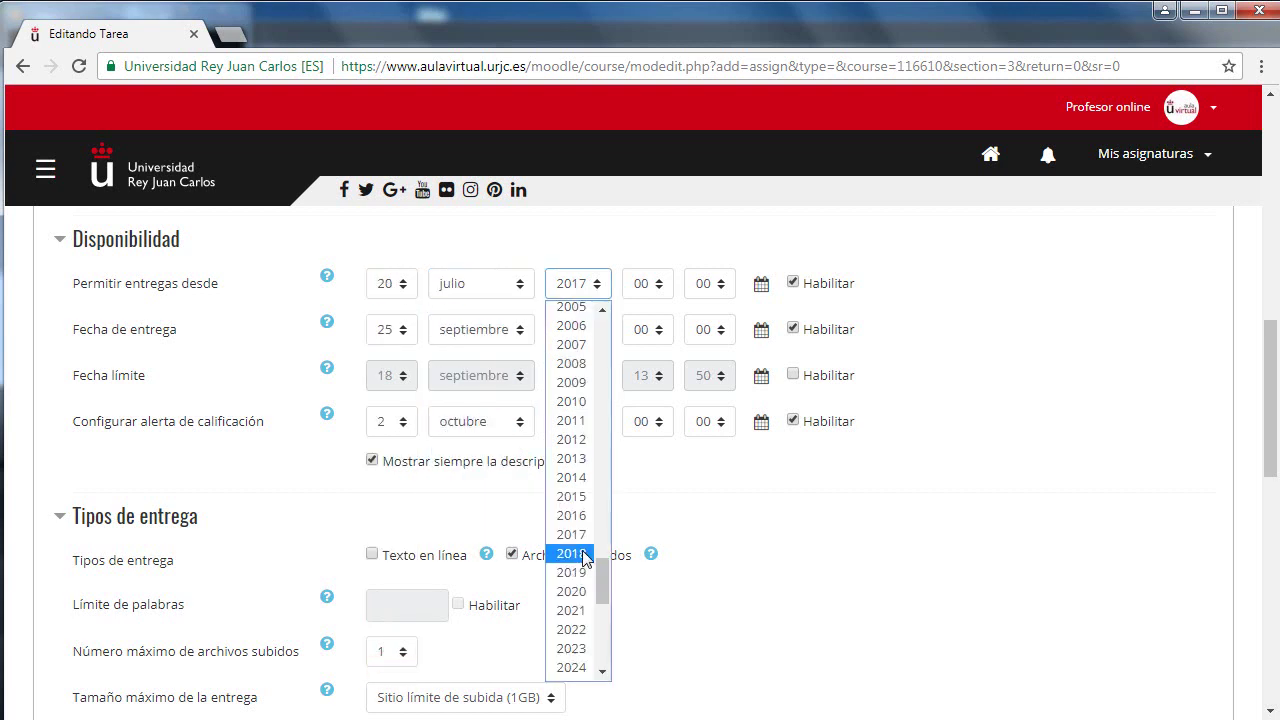
pyautogui.click(580, 550)
# Set the Fecha de entrega of the assignment to 28 julio 2018.
pyautogui.scroll(-1, 480, 420)
pyautogui.click(394, 310)
pyautogui.press('Down')
pyautogui.click(395, 311)
pyautogui.press('Down')
pyautogui.press('Down')
pyautogui.click(480, 312)
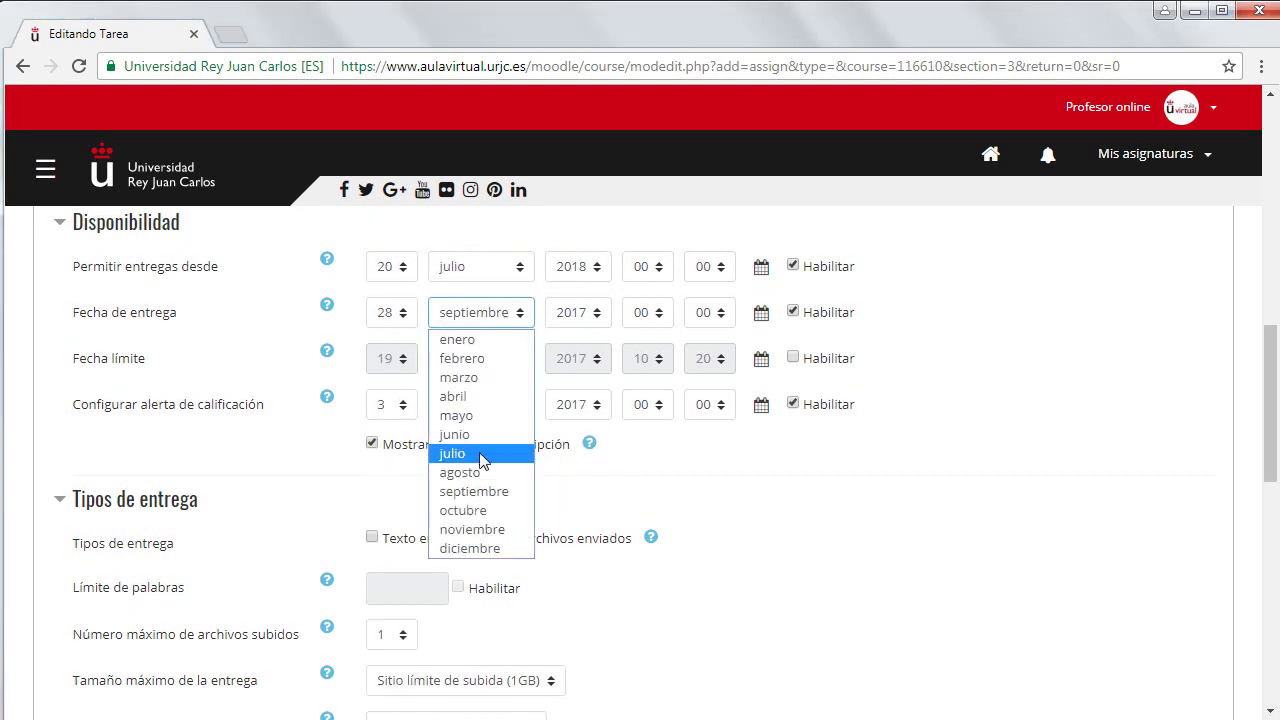
pyautogui.click(484, 460)
pyautogui.click(578, 312)
pyautogui.click(582, 500)
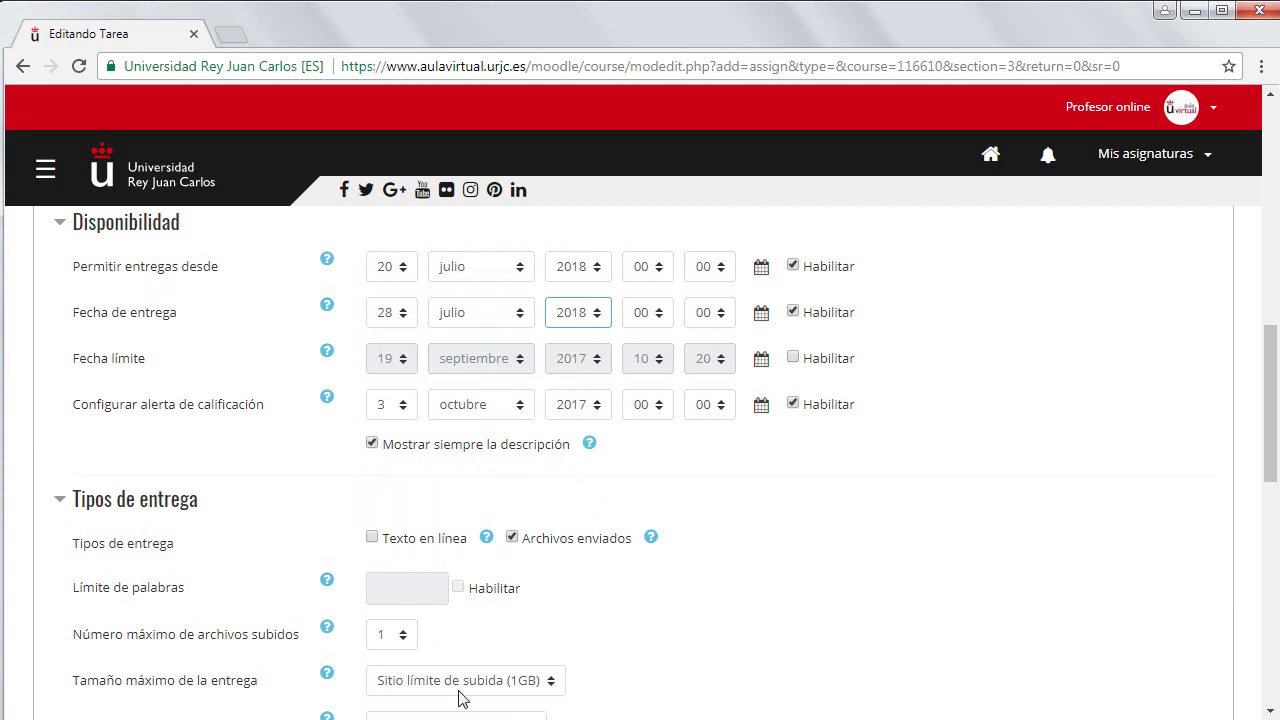
pyautogui.click(549, 363)
pyautogui.moveTo(130, 360); pyautogui.dragTo(826, 383)
pyautogui.click(794, 358)
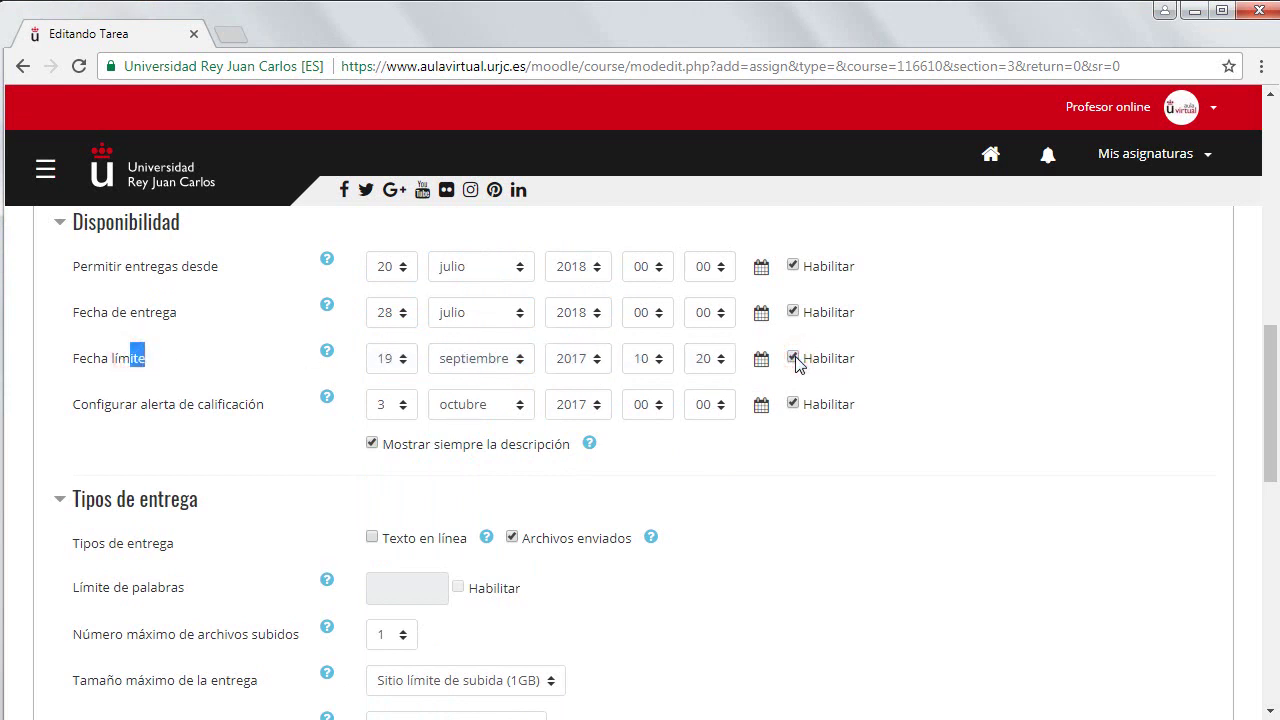
pyautogui.click(794, 358)
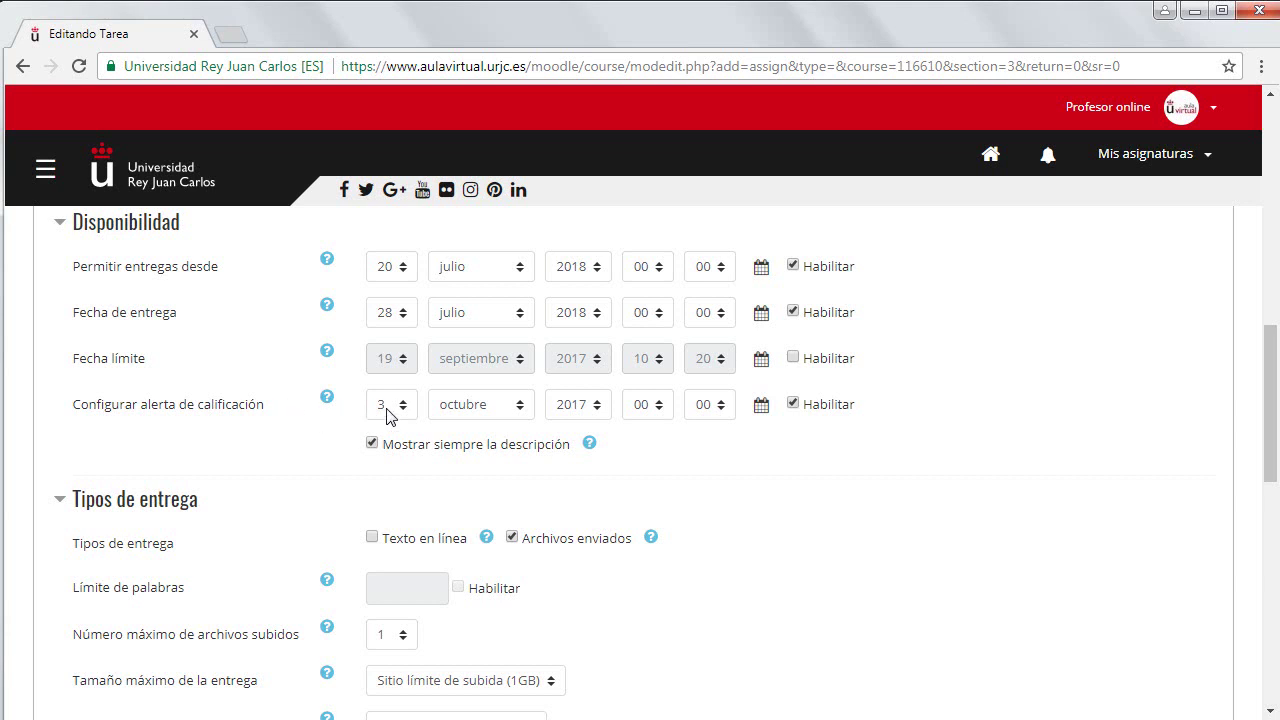
# Change the year of the grading alert date (Configurar alerta de calificación) to 2018.
pyautogui.click(571, 406)
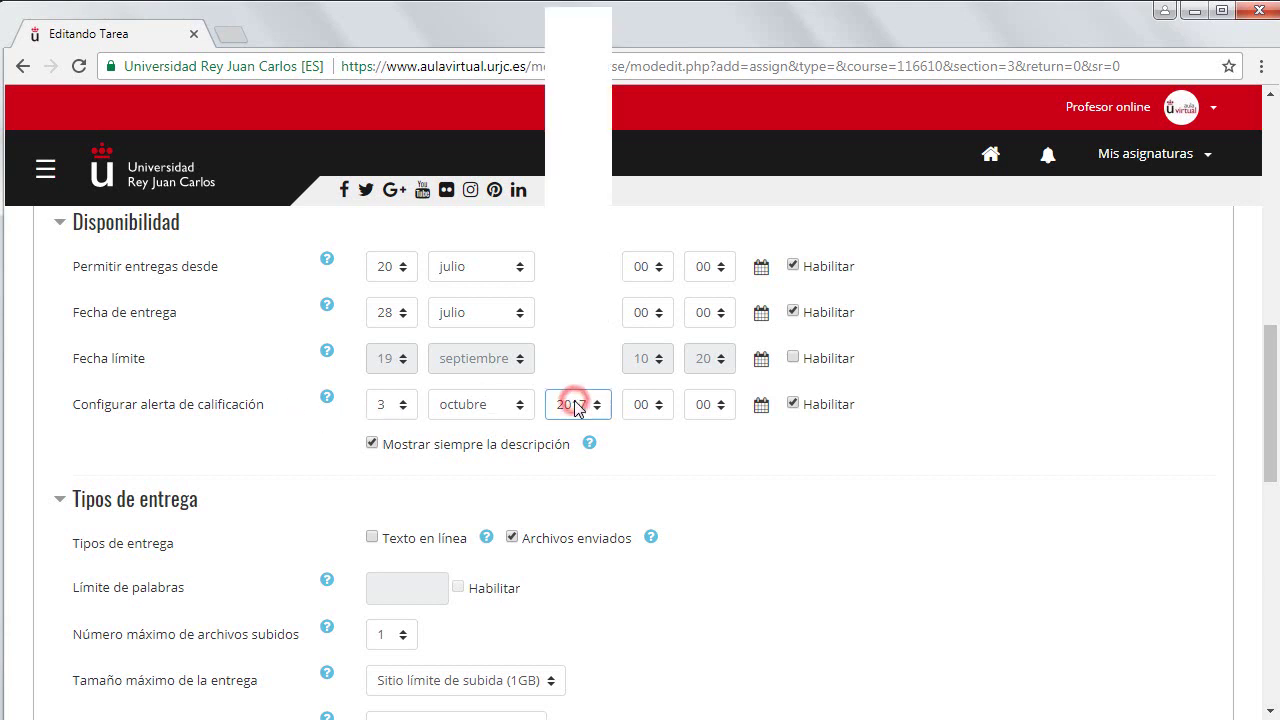
pyautogui.moveTo(601, 262); pyautogui.dragTo(601, 284)
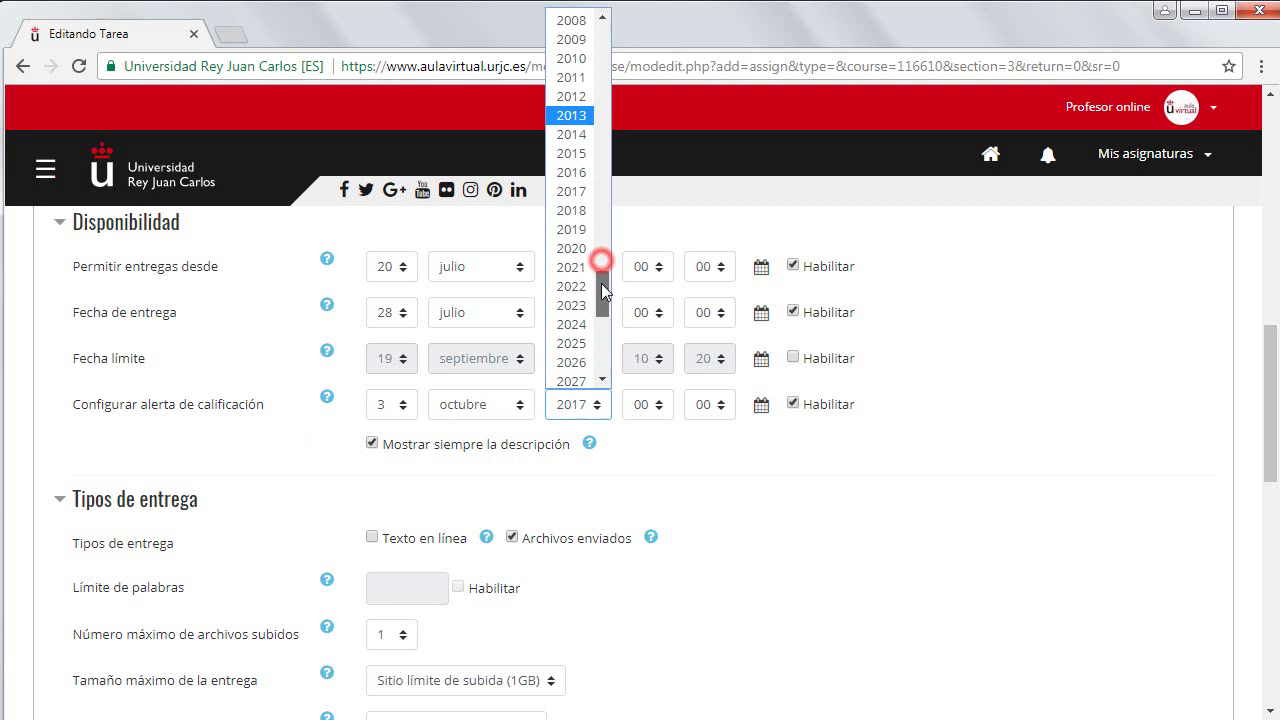
pyautogui.click(567, 211)
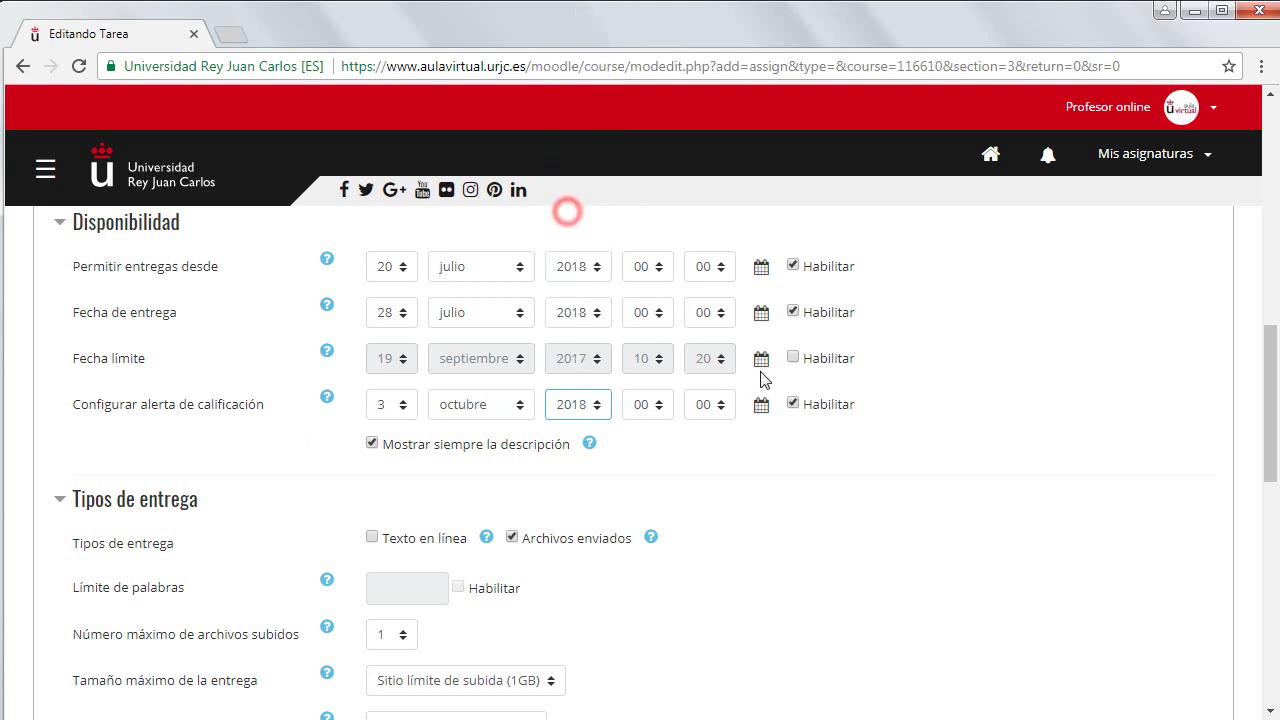
pyautogui.click(671, 488)
pyautogui.moveTo(1268, 390); pyautogui.dragTo(1268, 447)
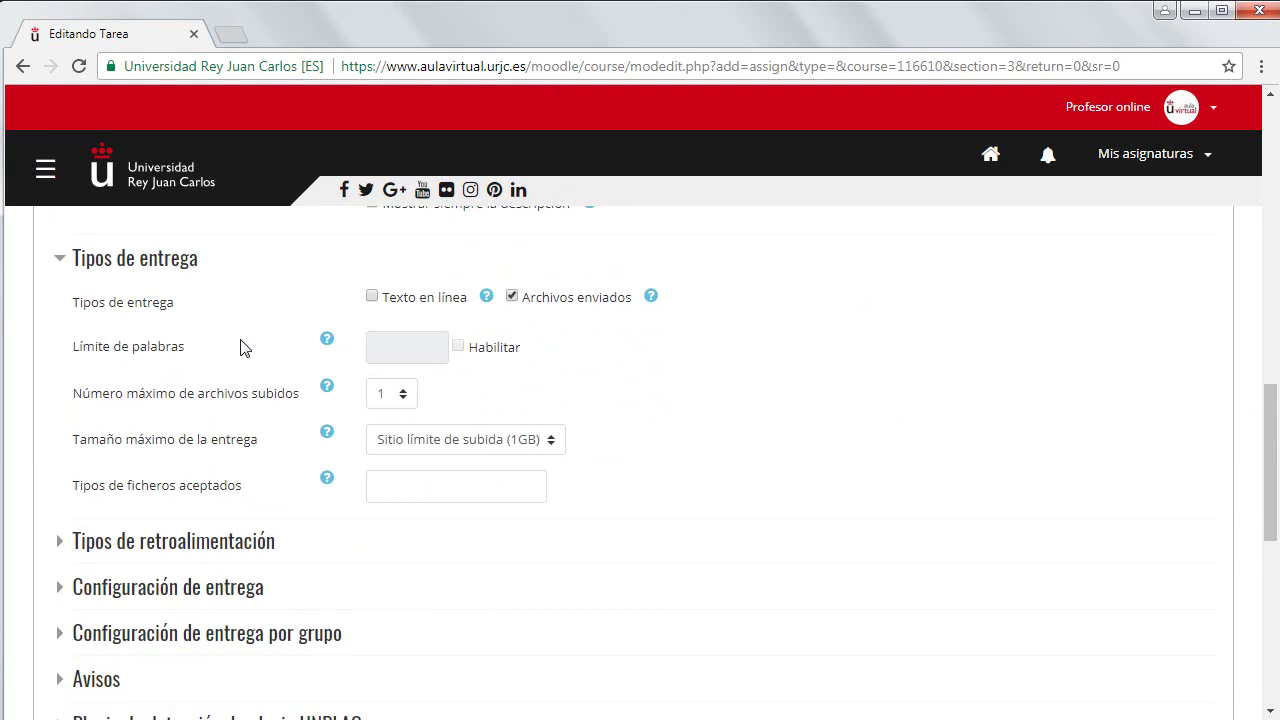
pyautogui.click(372, 295)
pyautogui.click(372, 296)
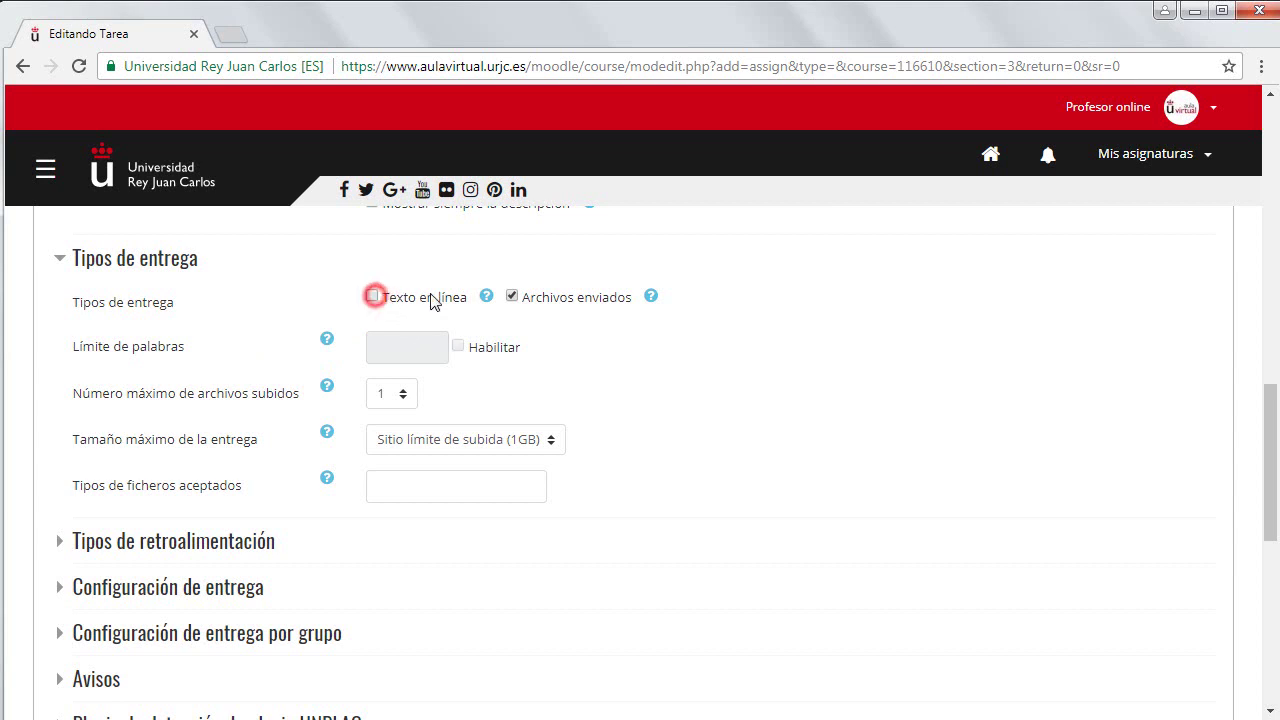
pyautogui.click(512, 297)
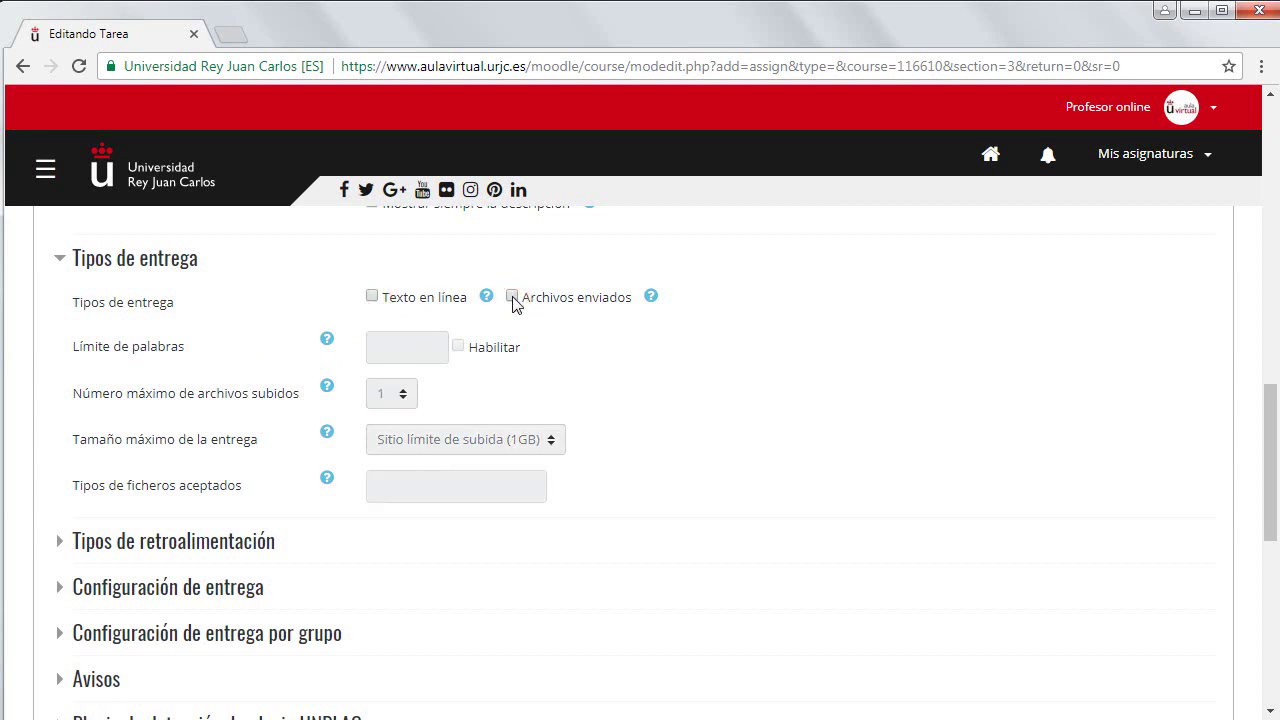
pyautogui.click(512, 297)
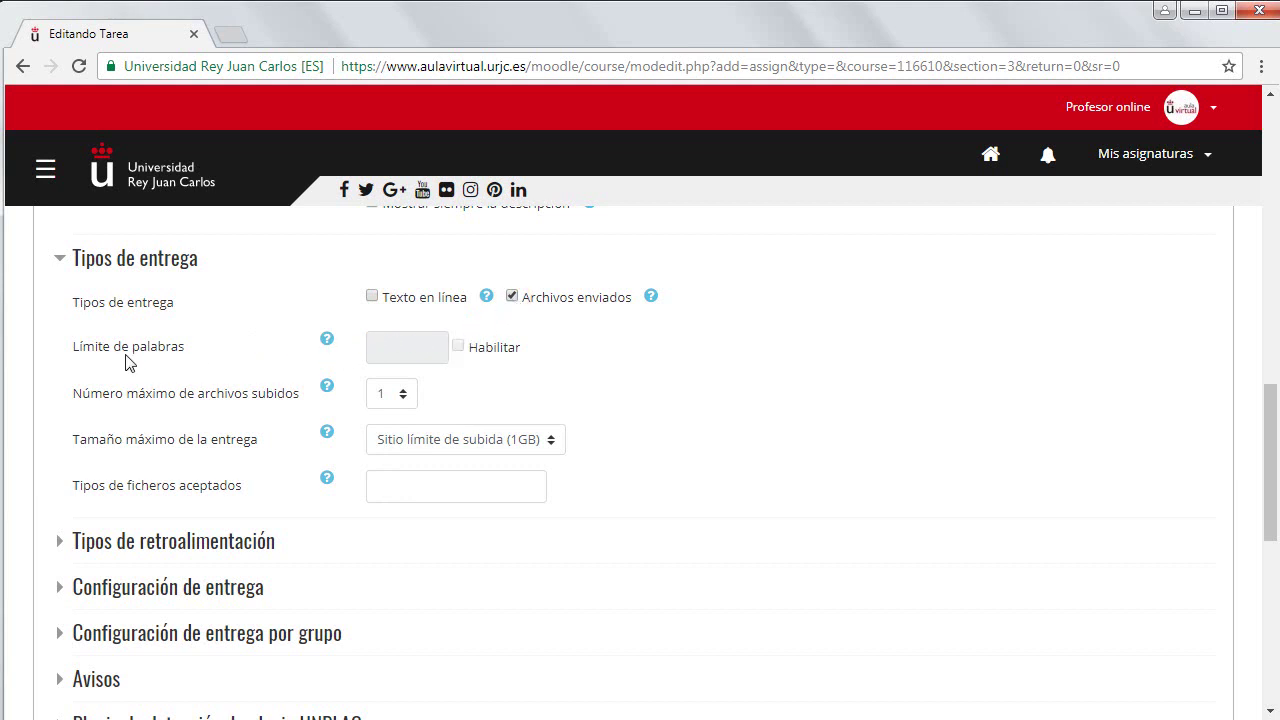
# Allow Texto en línea submissions and enable a word limit of 600.
pyautogui.click(374, 297)
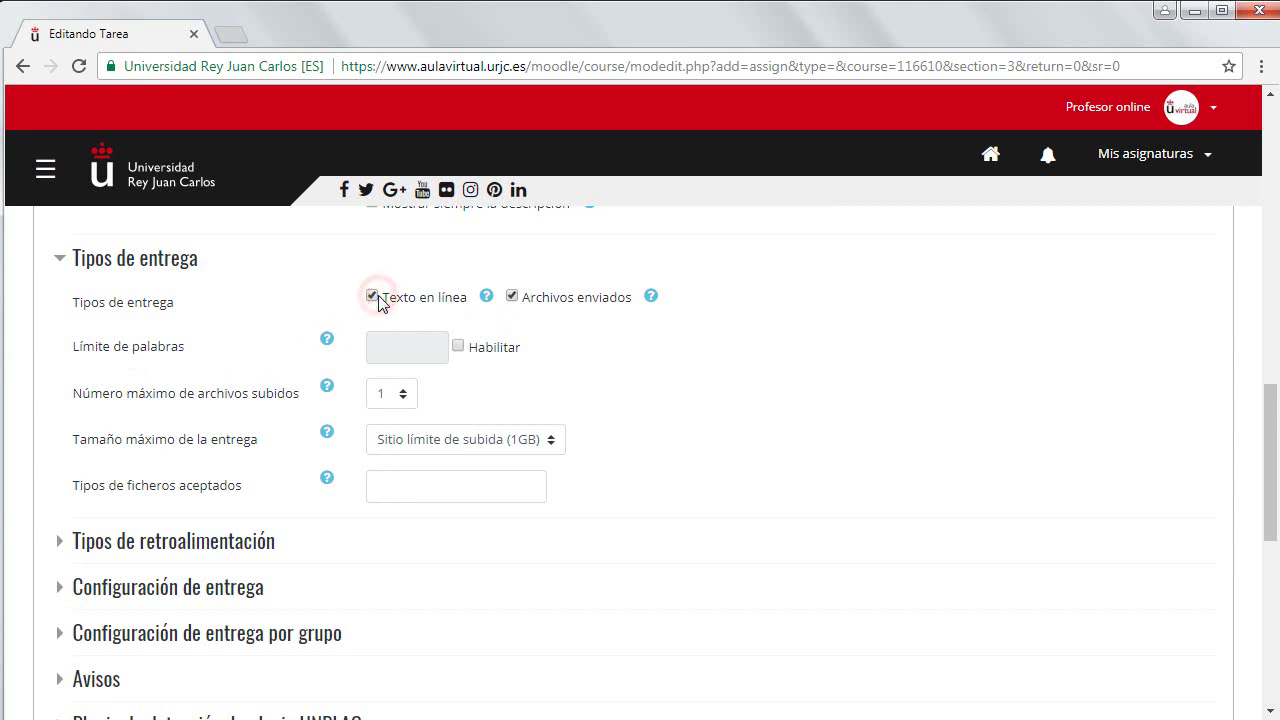
pyautogui.click(458, 346)
pyautogui.click(418, 350)
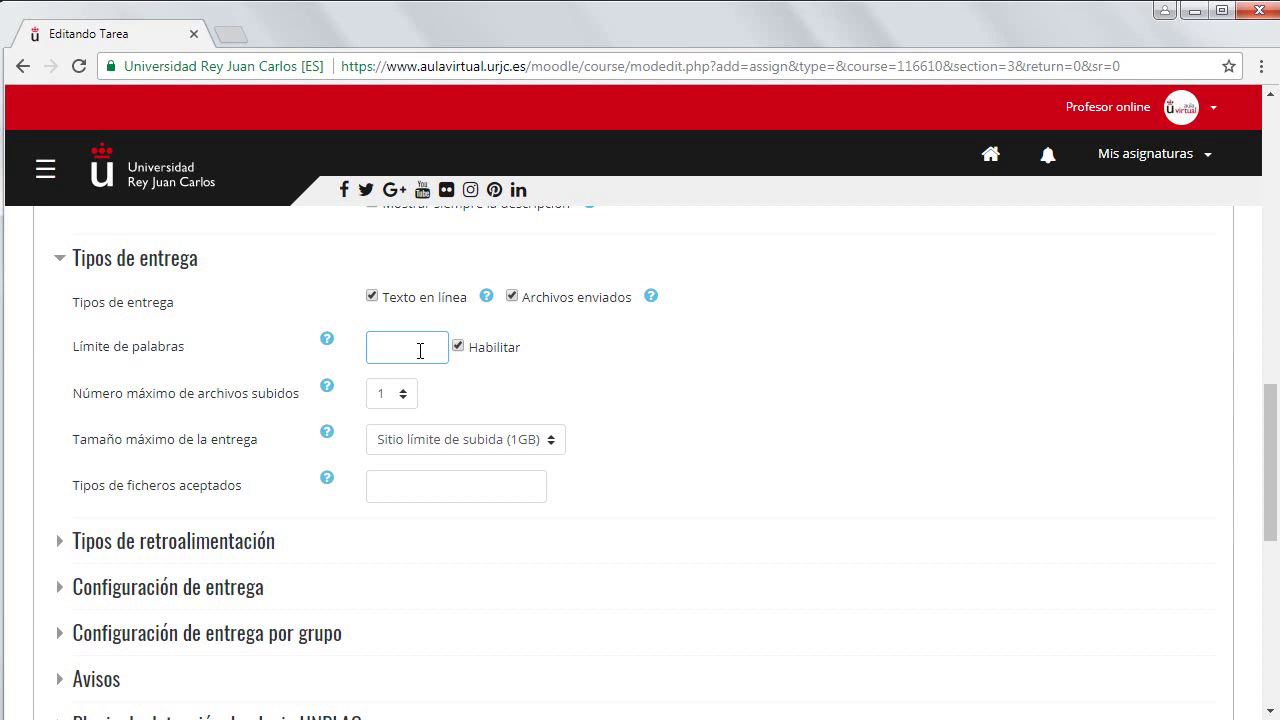
pyautogui.write('600')
pyautogui.click(558, 378)
# Set the maximum number of uploaded files to 7 and the maximum submission size to 1GB.
pyautogui.click(511, 296)
pyautogui.click(511, 296)
pyautogui.click(400, 391)
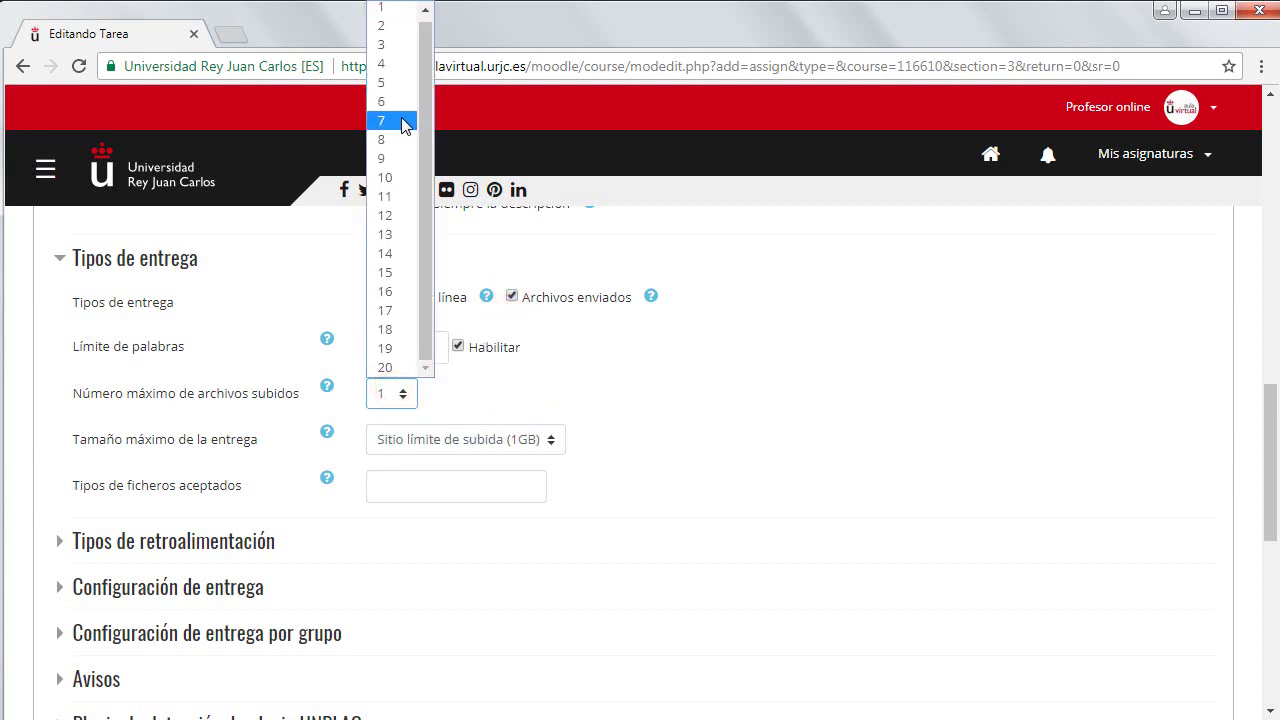
pyautogui.click(404, 121)
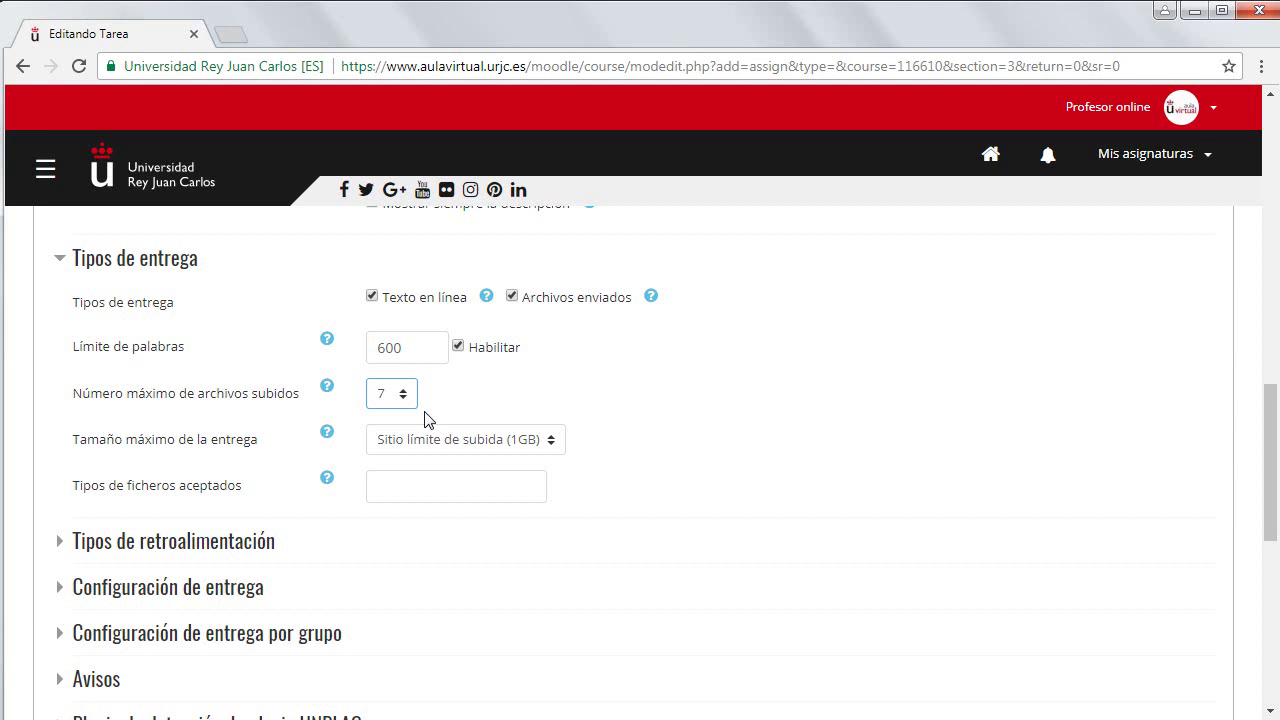
pyautogui.click(445, 440)
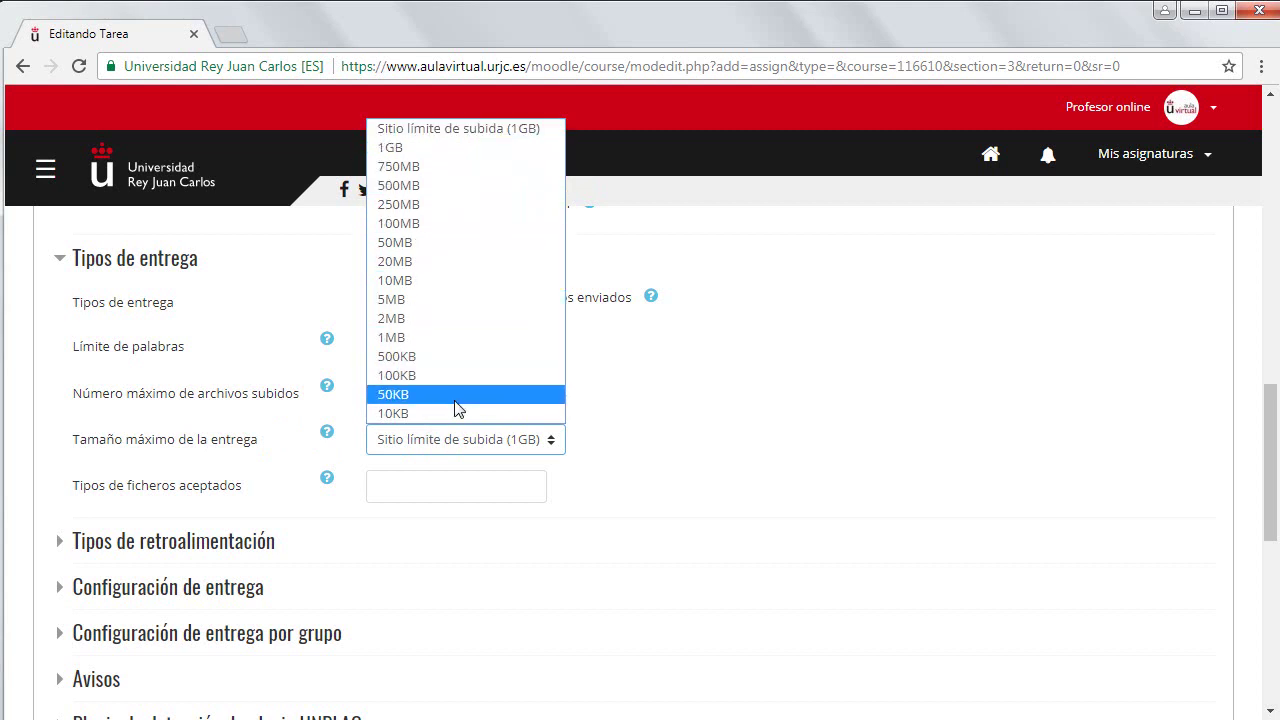
pyautogui.click(450, 150)
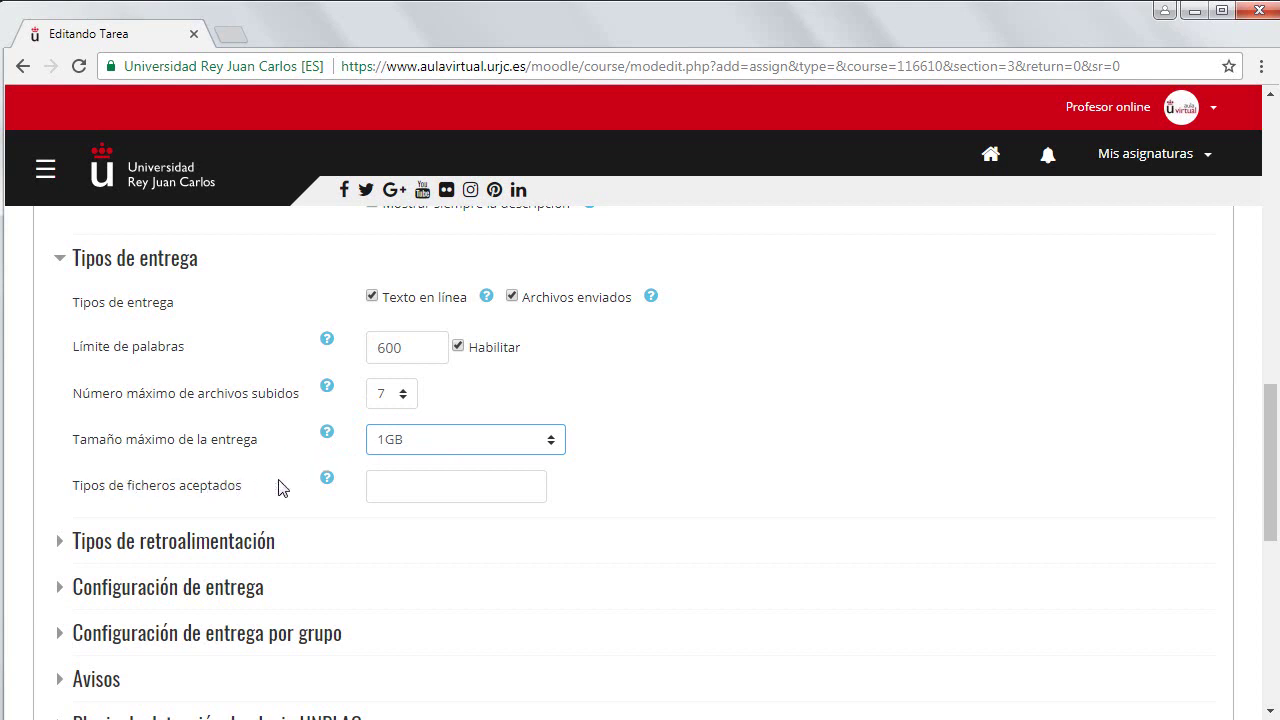
pyautogui.click(410, 486)
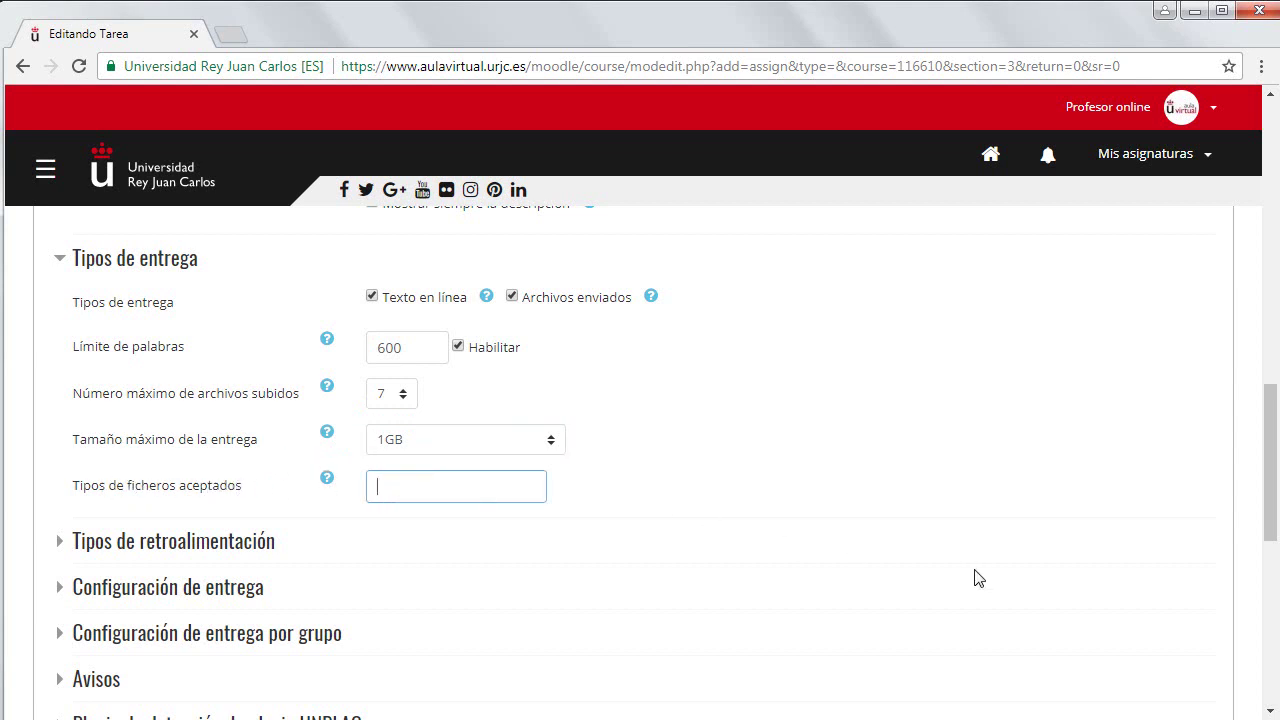
pyautogui.write('.doc')
pyautogui.tripleClick(412, 486)
pyautogui.press('BackSpace')
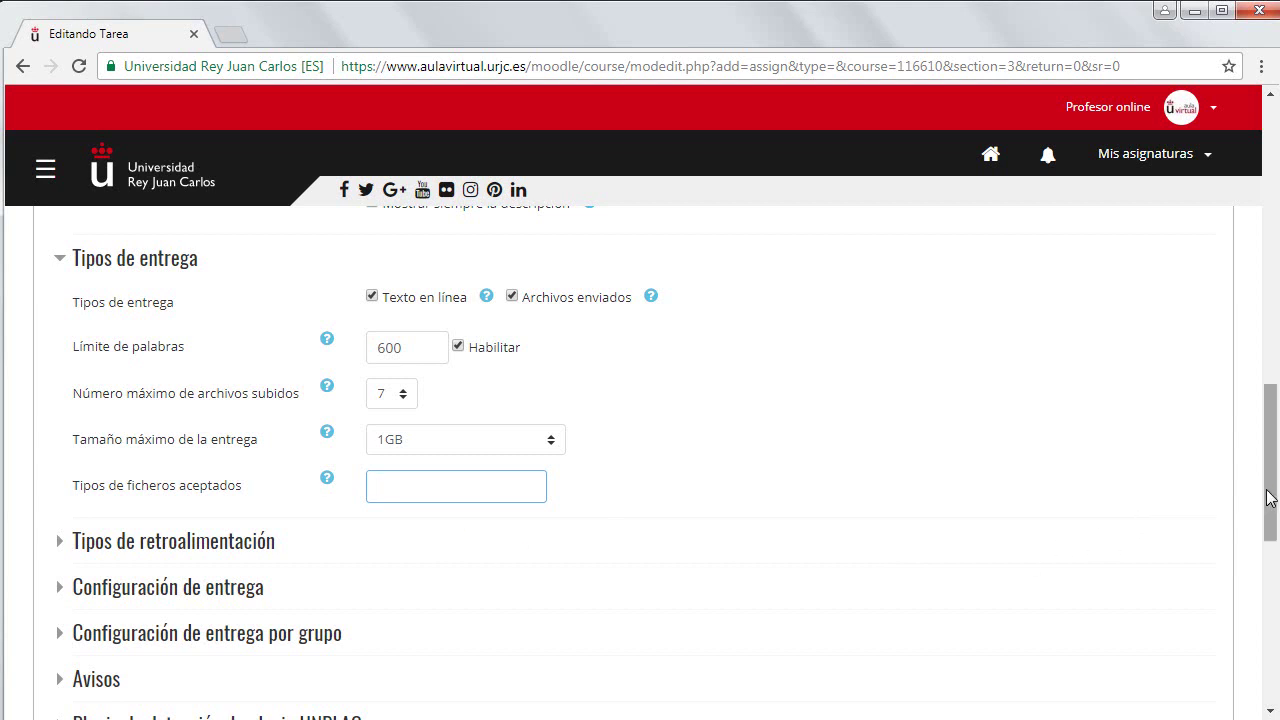
# Under Tipos de retroalimentación, leave only Comentarios de retroalimentación selected and set Comentario en línea to Sí.
pyautogui.scroll(-3, 1263, 497)
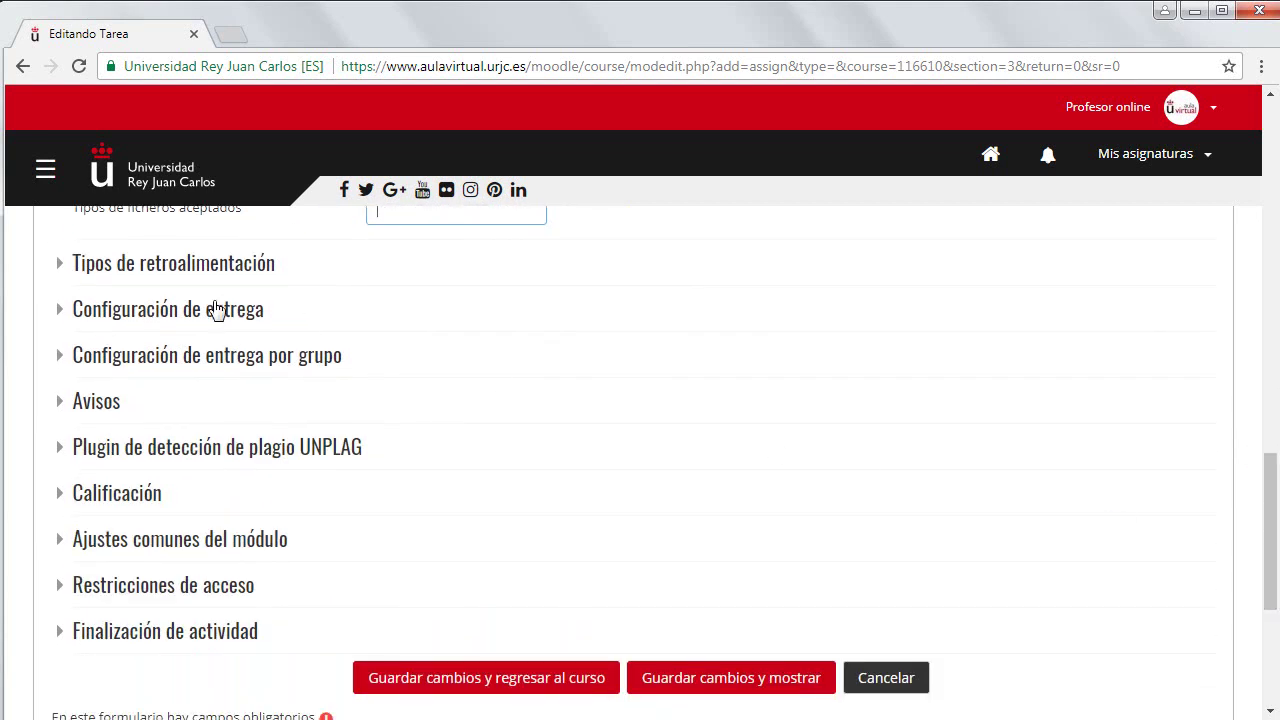
pyautogui.click(60, 266)
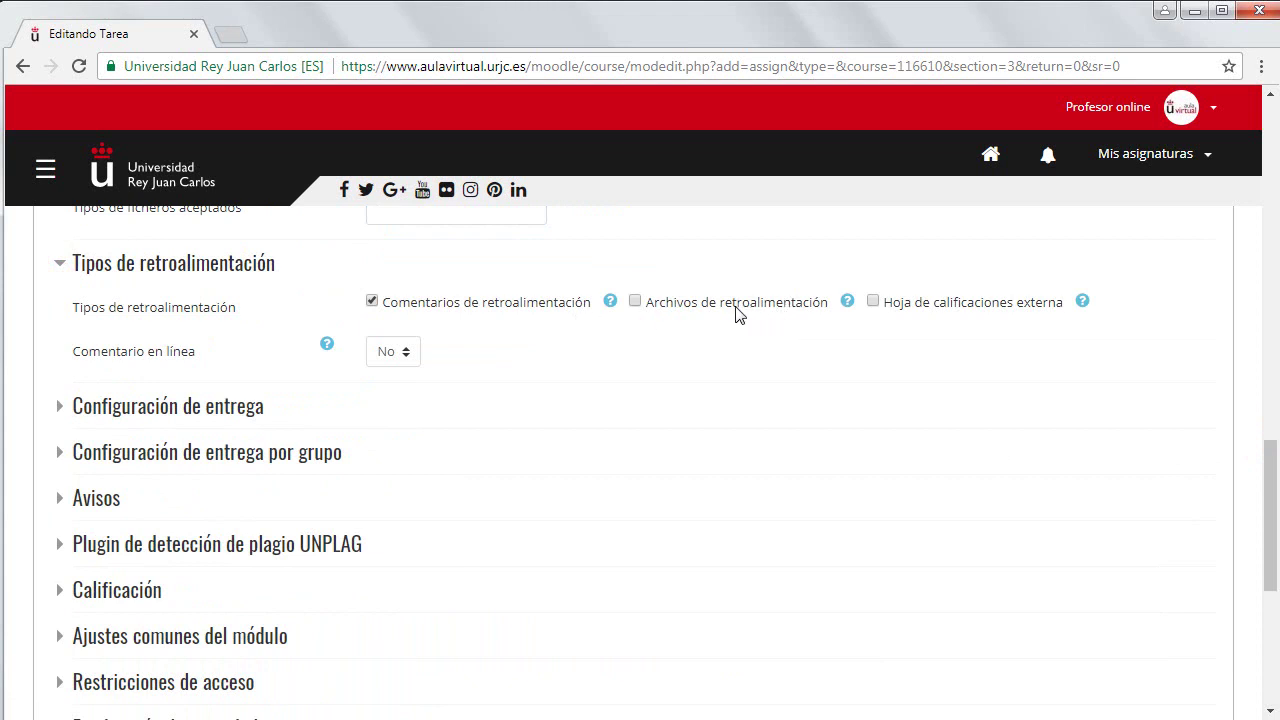
pyautogui.click(634, 301)
pyautogui.click(873, 300)
pyautogui.click(873, 300)
pyautogui.click(635, 301)
pyautogui.click(384, 351)
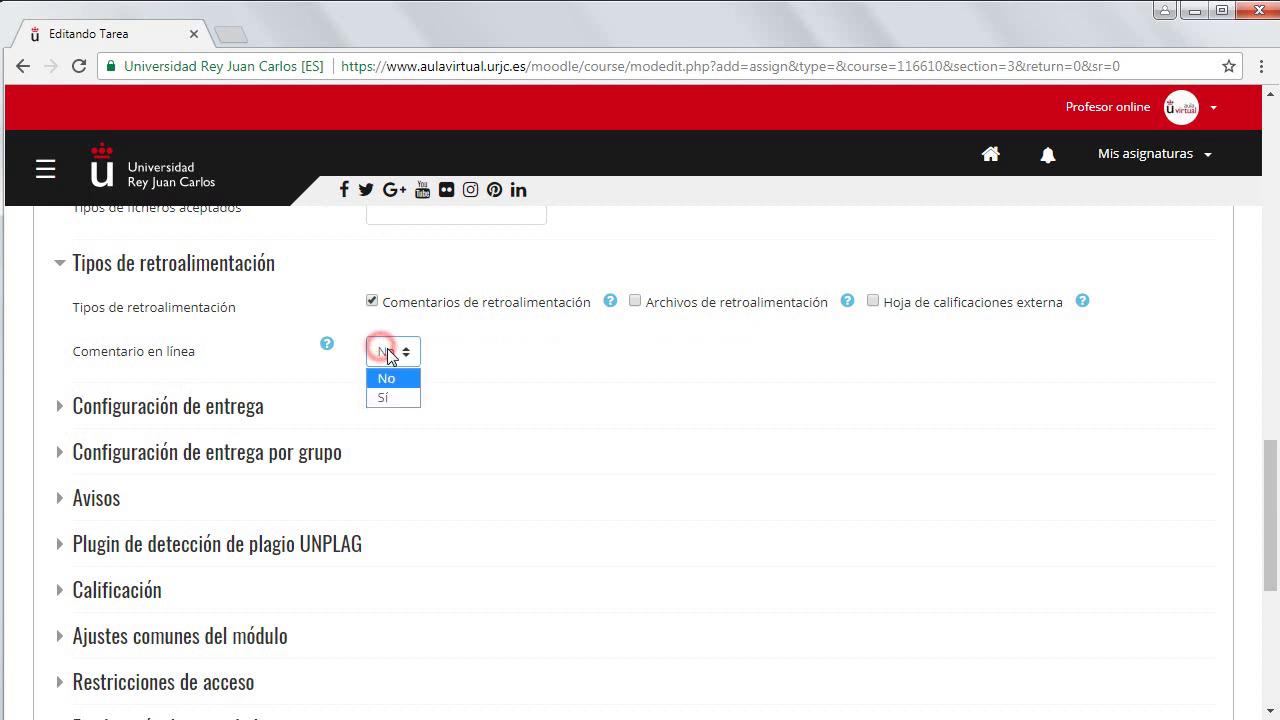
pyautogui.click(389, 396)
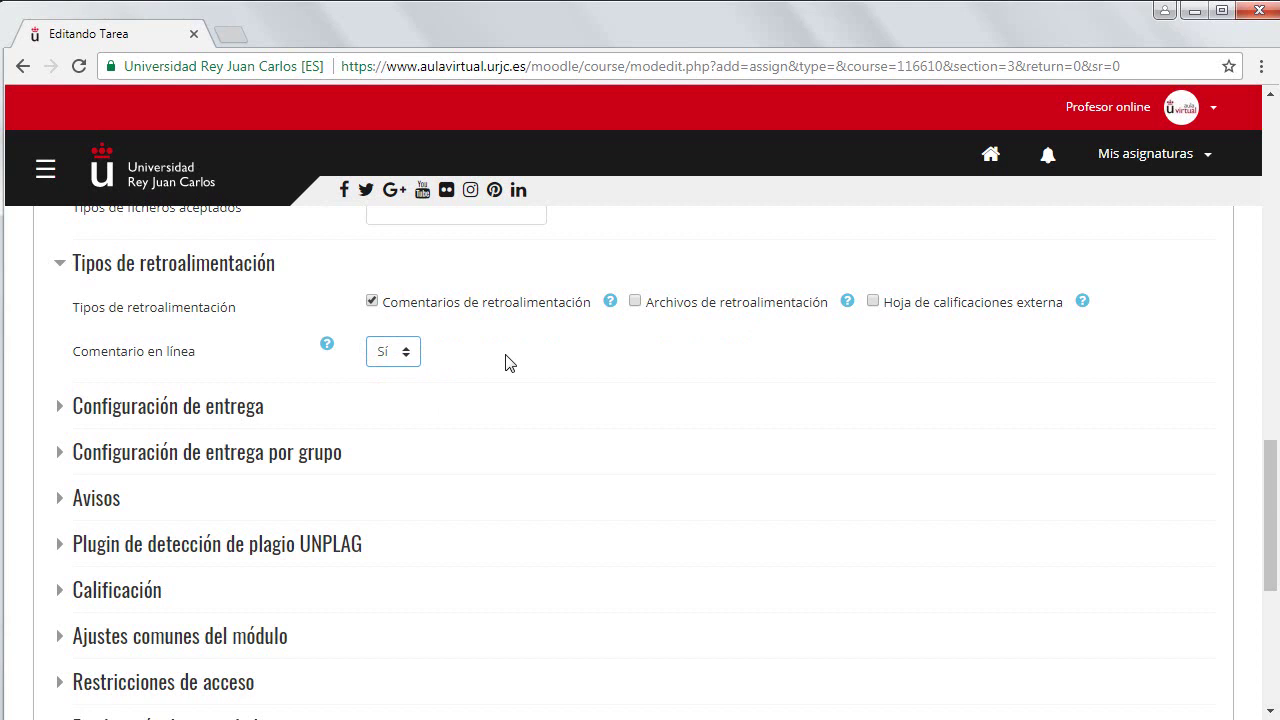
# In Configuración de entrega, choose Sí for both the user's button acceptance and the students' acceptance of the submission conditions.
pyautogui.click(59, 407)
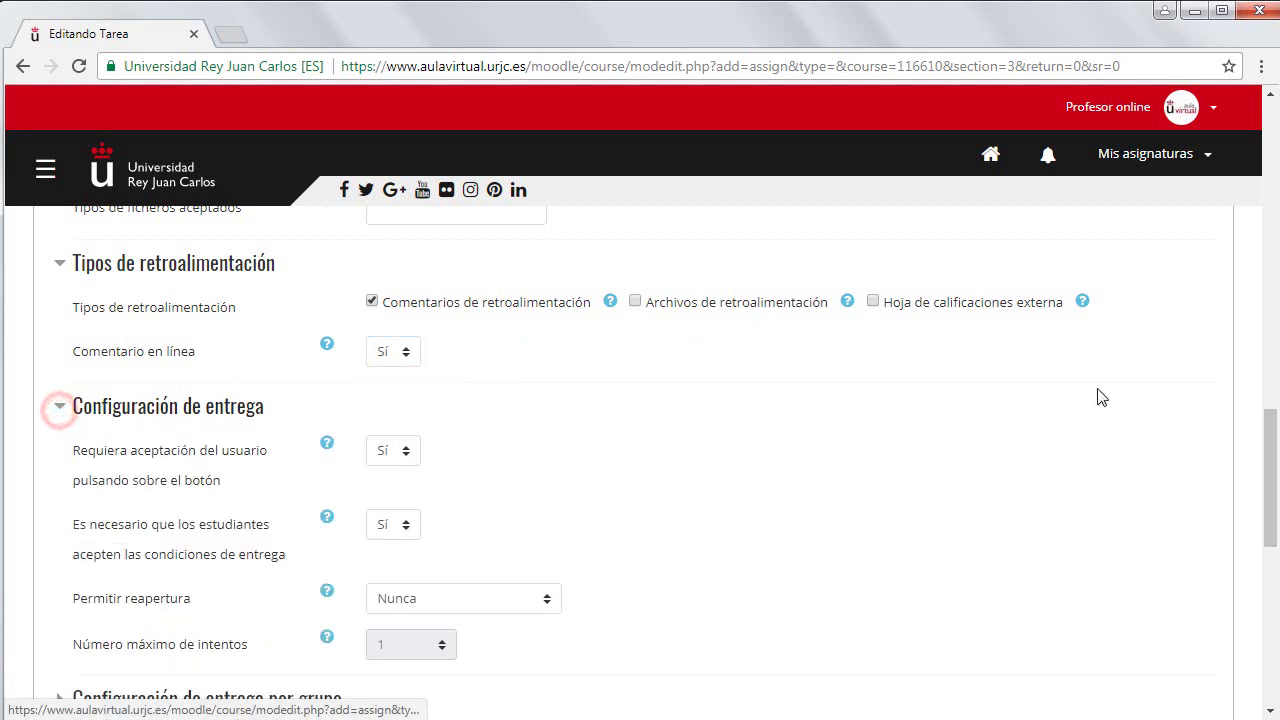
pyautogui.moveTo(1267, 418); pyautogui.dragTo(1270, 468)
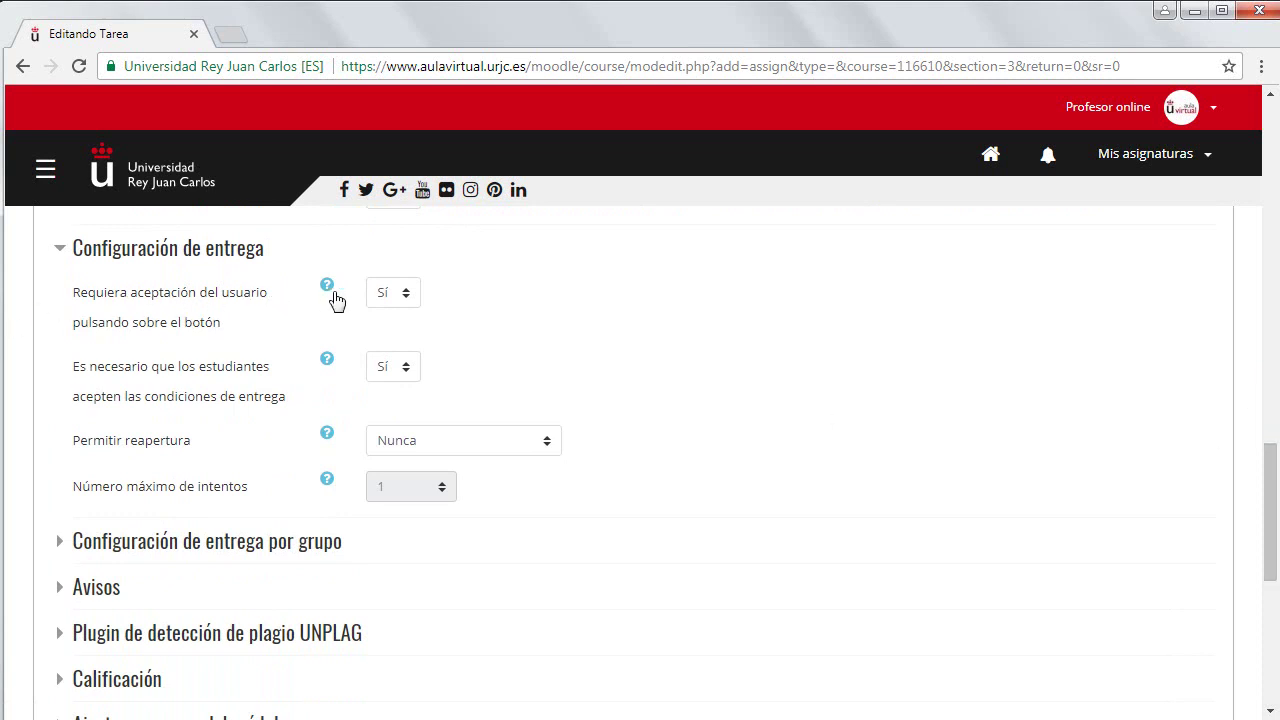
pyautogui.click(396, 294)
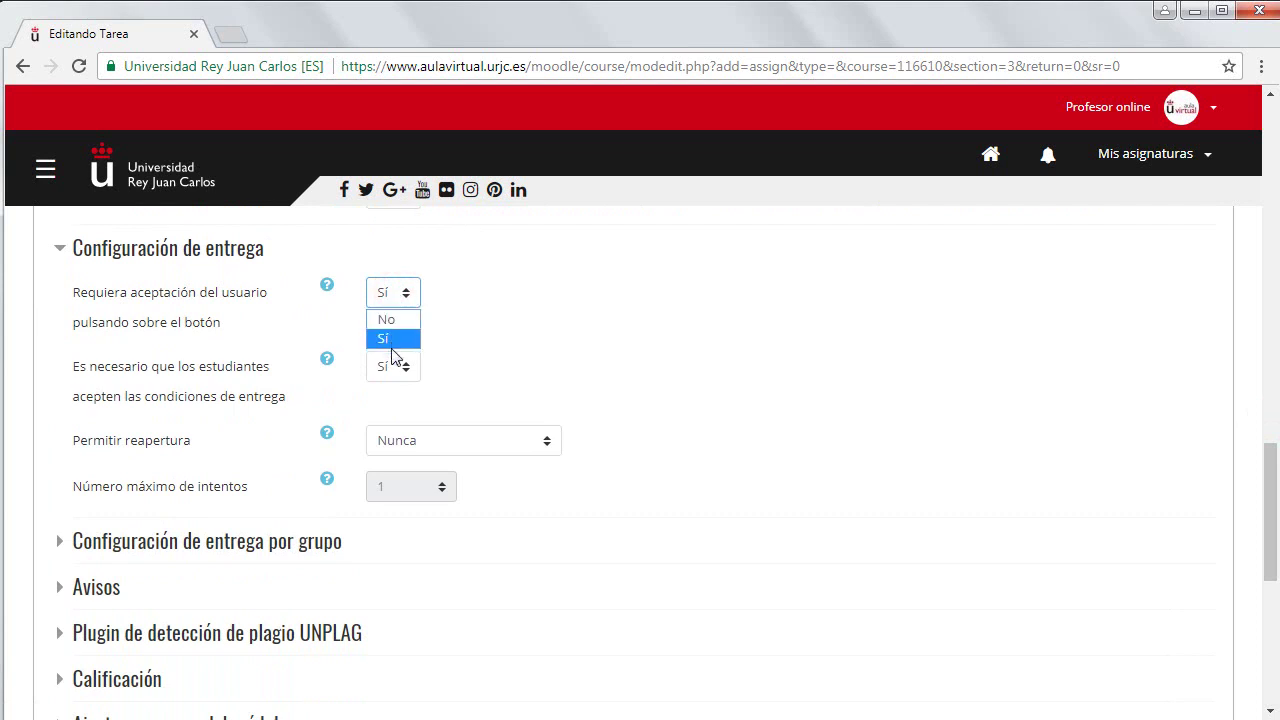
pyautogui.click(396, 340)
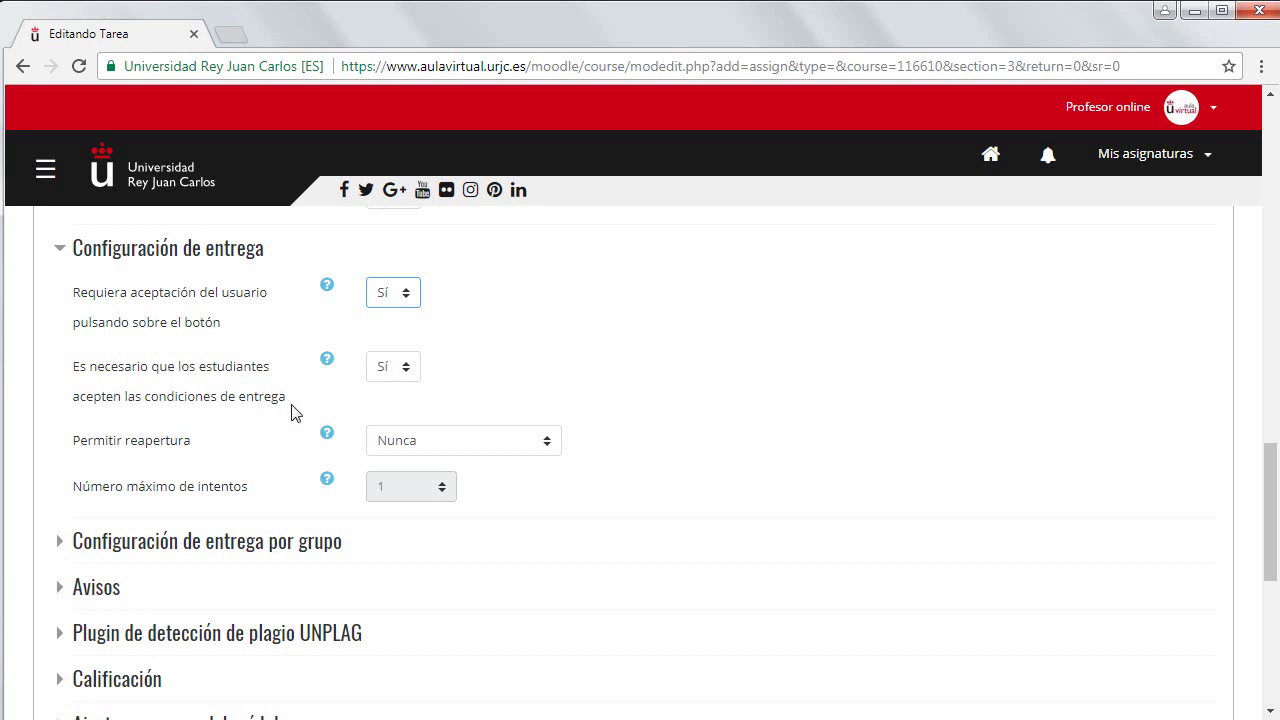
pyautogui.click(382, 374)
pyautogui.click(383, 412)
# Set Permitir reapertura to Manual and the maximum number of attempts to 15.
pyautogui.click(412, 442)
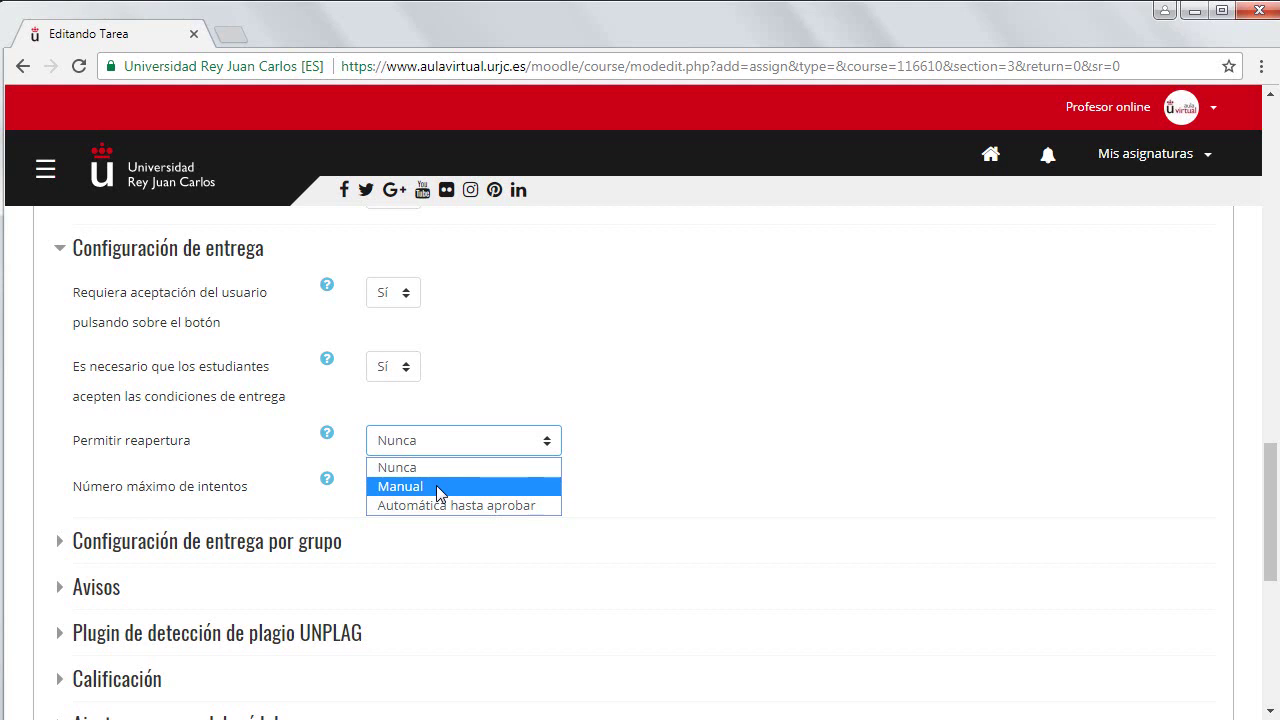
pyautogui.click(607, 499)
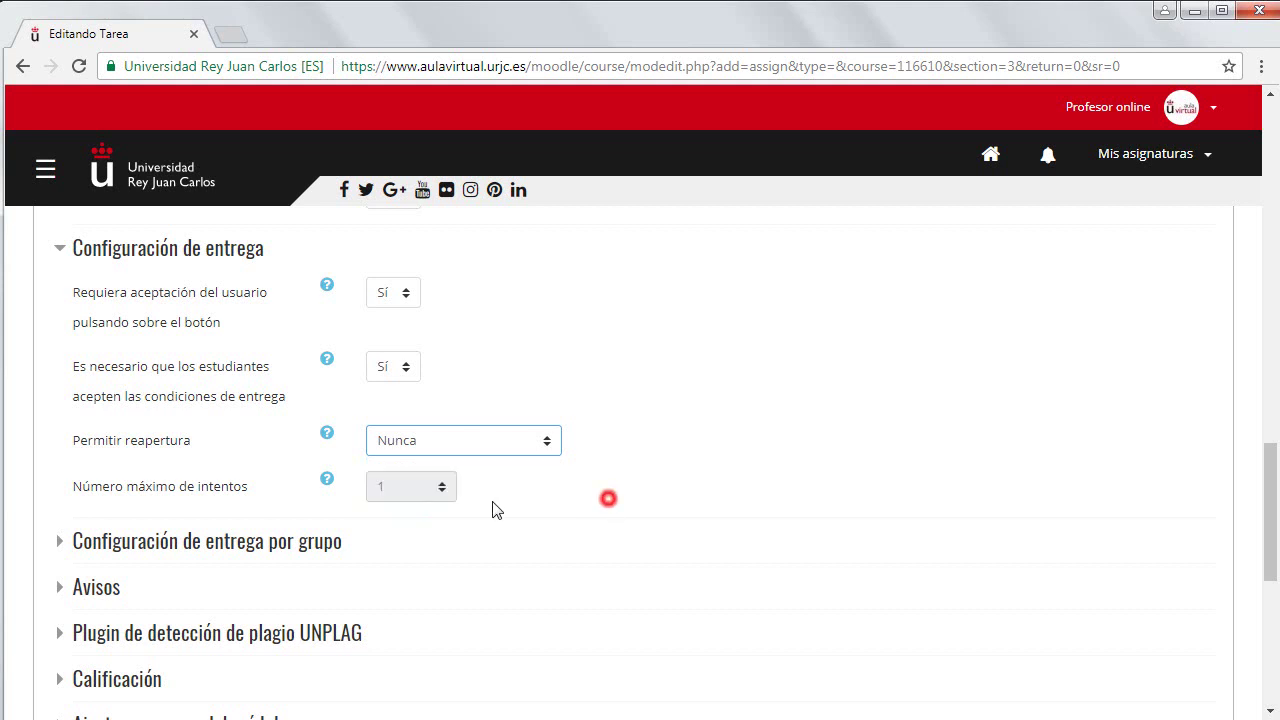
pyautogui.click(427, 438)
pyautogui.click(429, 486)
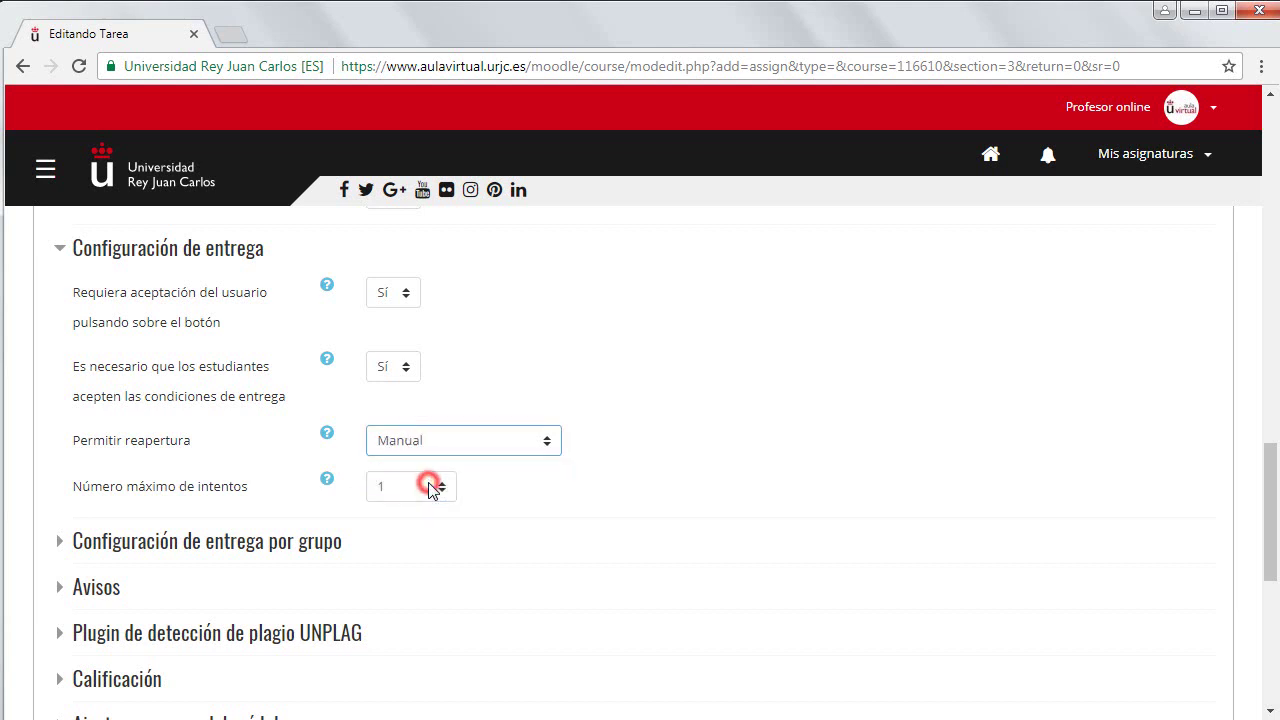
pyautogui.click(432, 487)
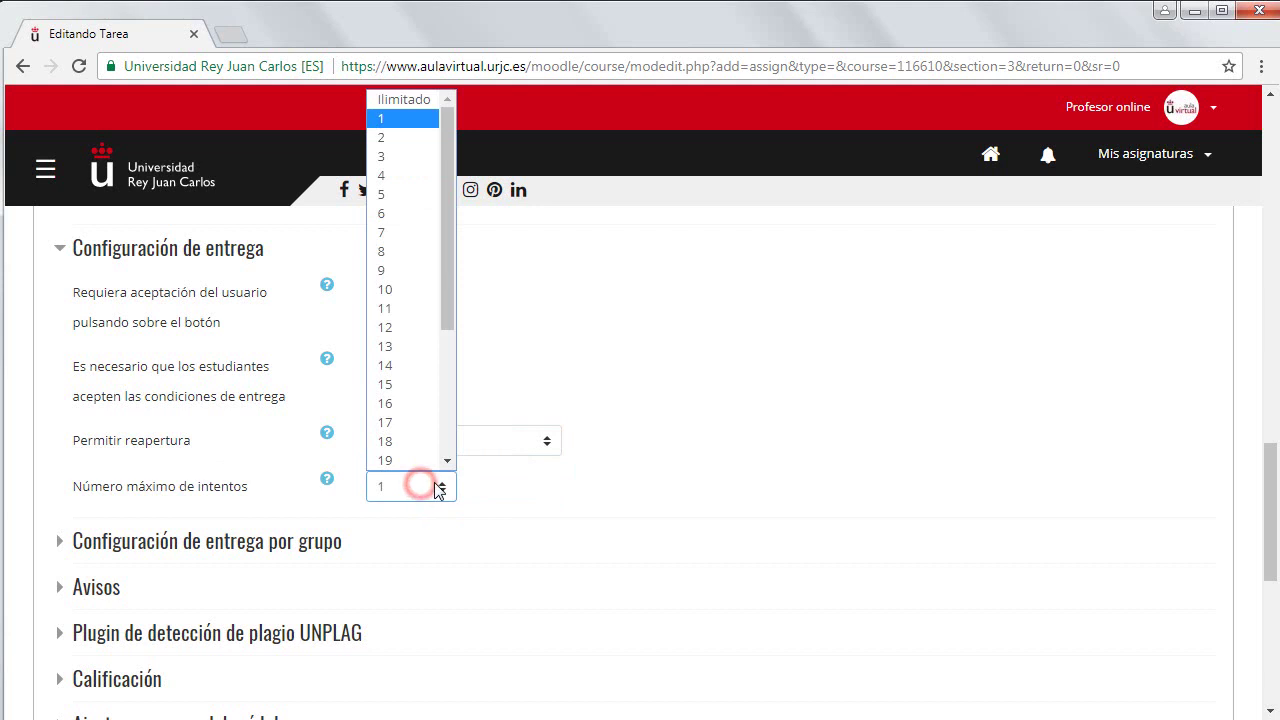
pyautogui.click(413, 384)
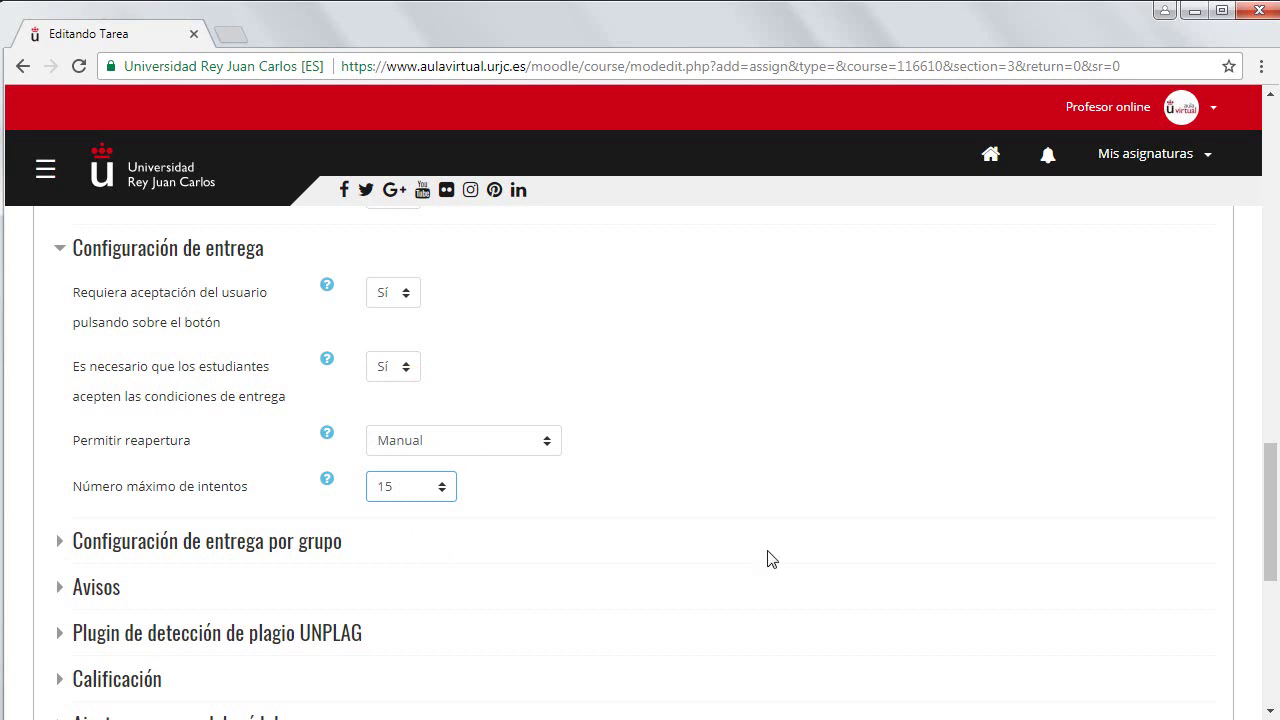
# In Configuración de entrega por grupo, set Entrega por grupos to Sí and require a group to make the submission.
pyautogui.click(61, 540)
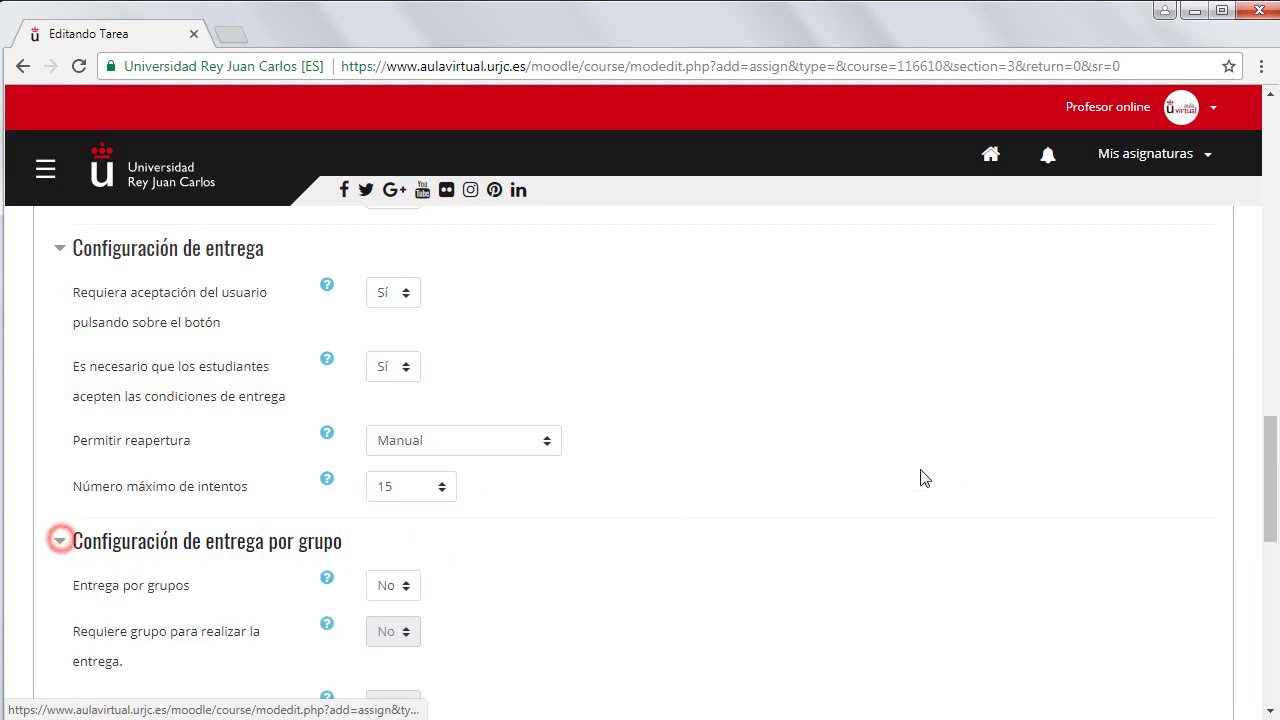
pyautogui.moveTo(1271, 435); pyautogui.dragTo(1274, 502)
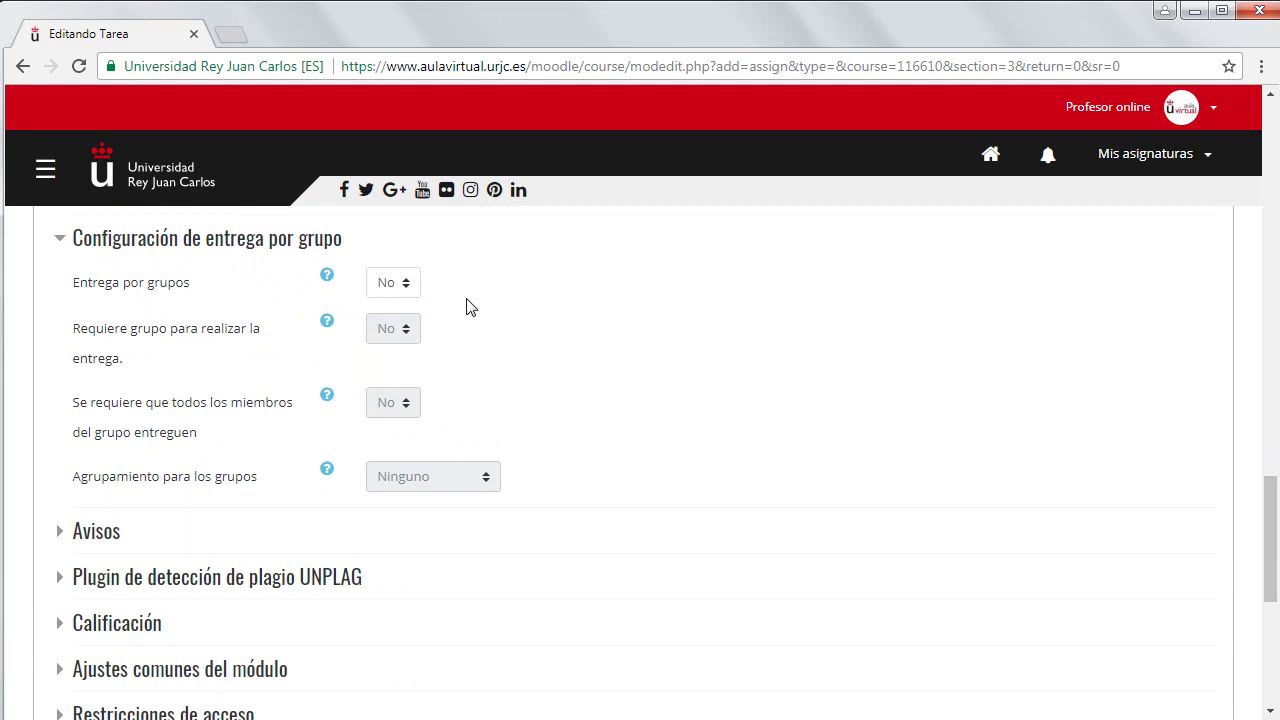
pyautogui.click(390, 290)
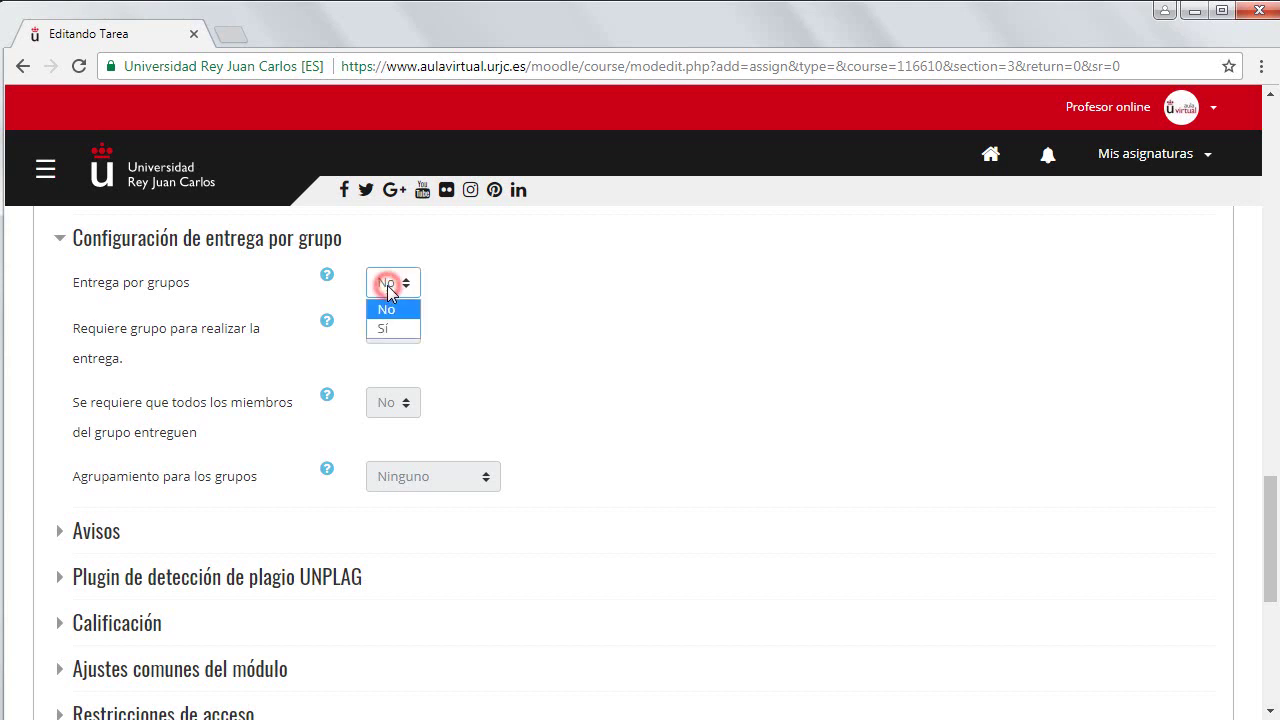
pyautogui.click(398, 325)
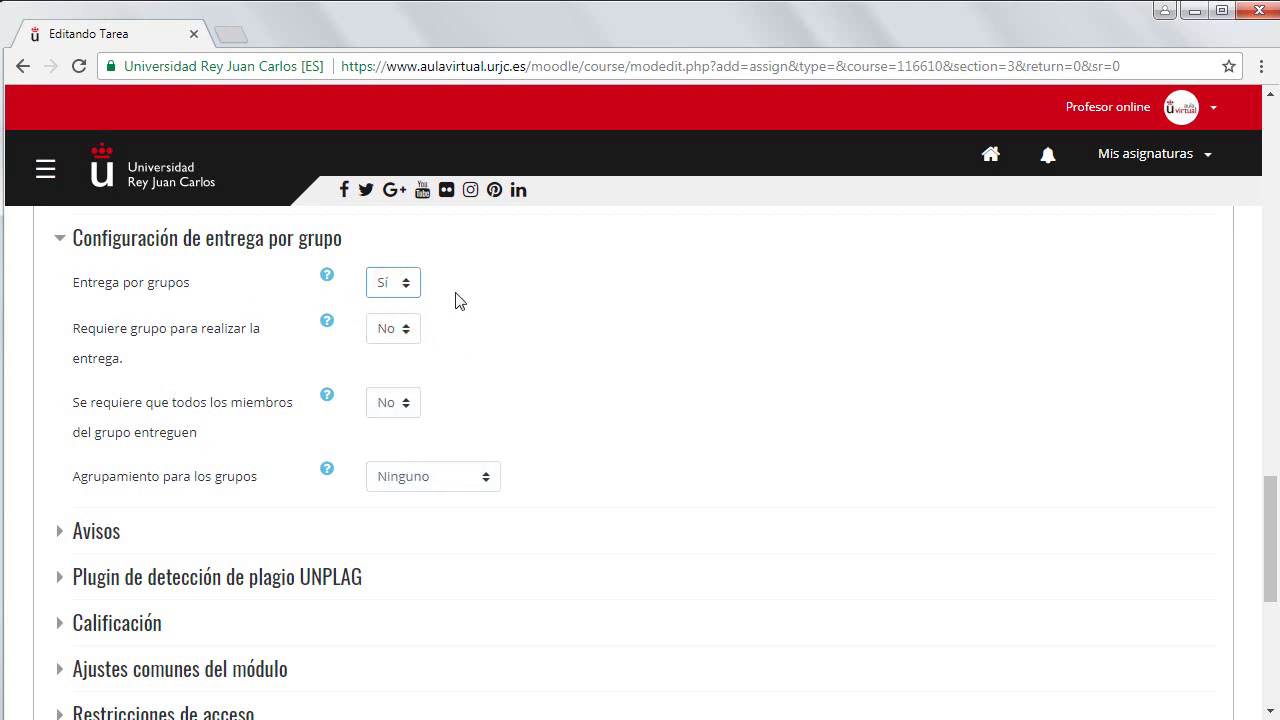
pyautogui.click(390, 332)
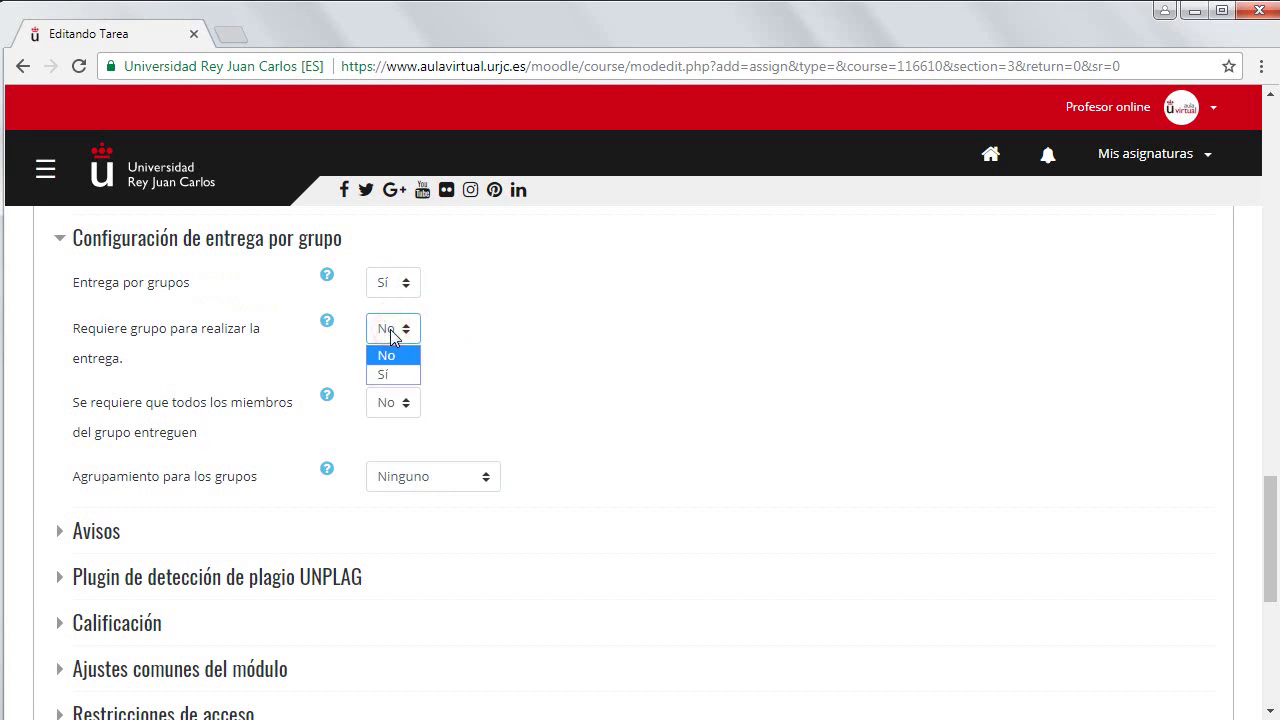
pyautogui.click(392, 376)
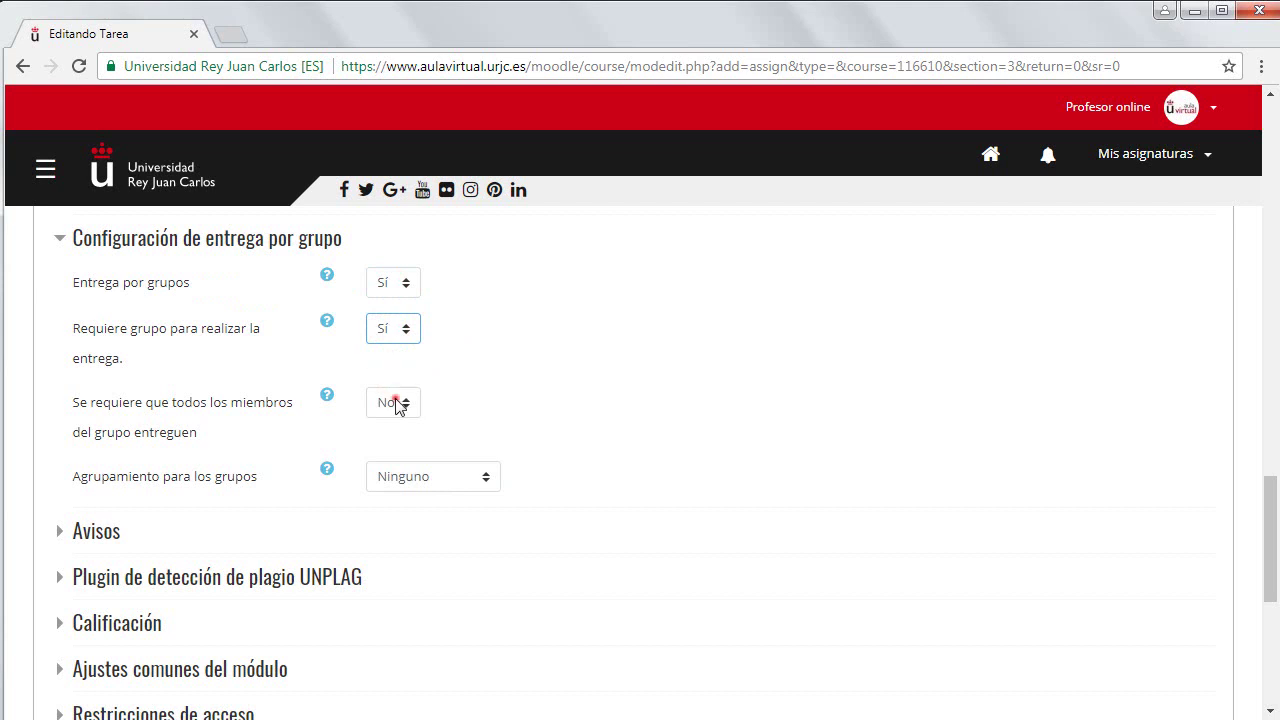
# Require all group members to submit and choose Agrupamiento 1 as the grouping for the groups.
pyautogui.click(396, 404)
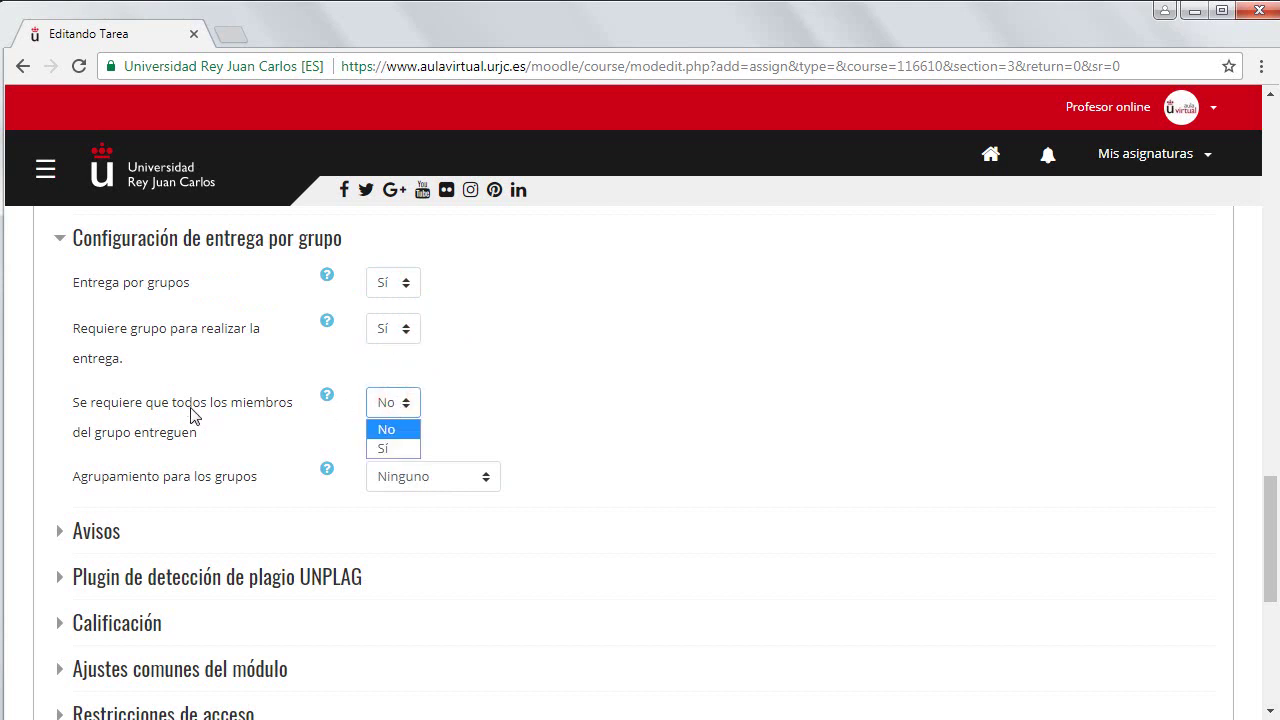
pyautogui.click(384, 449)
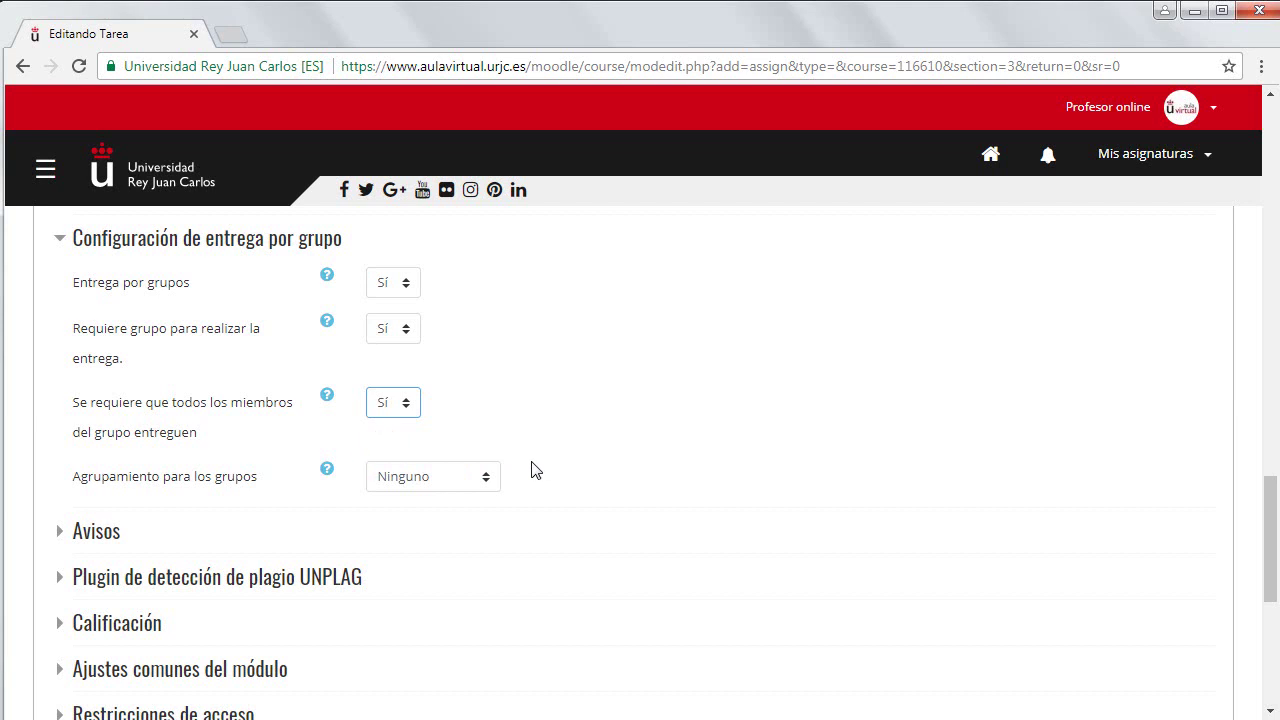
pyautogui.click(431, 483)
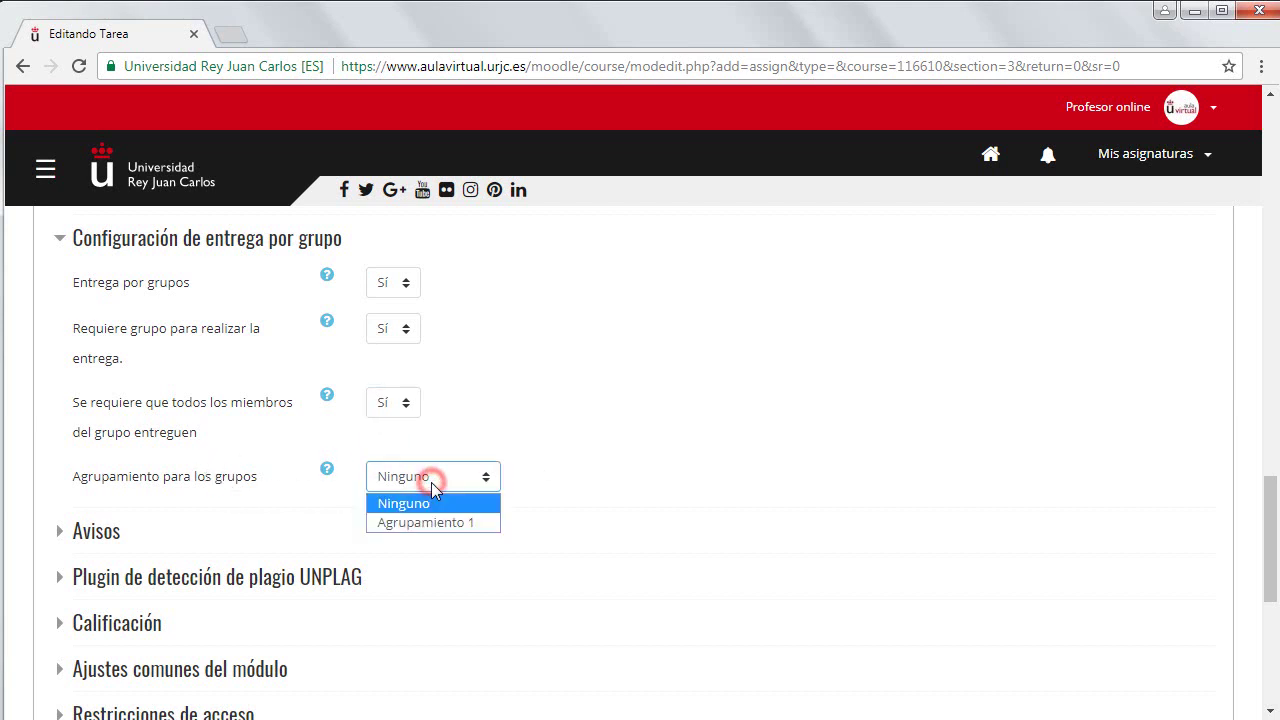
pyautogui.click(441, 521)
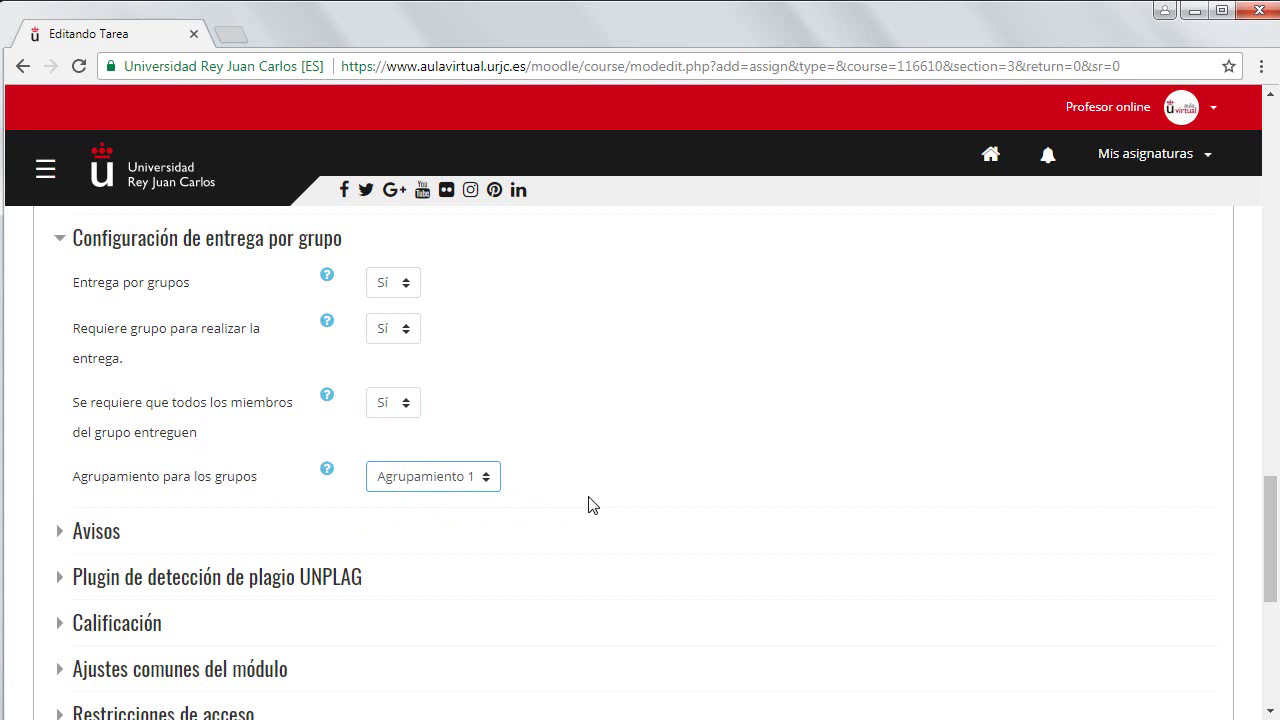
# In the Avisos section, set Enviar aviso de entregas a los que califican to Sí.
pyautogui.click(62, 531)
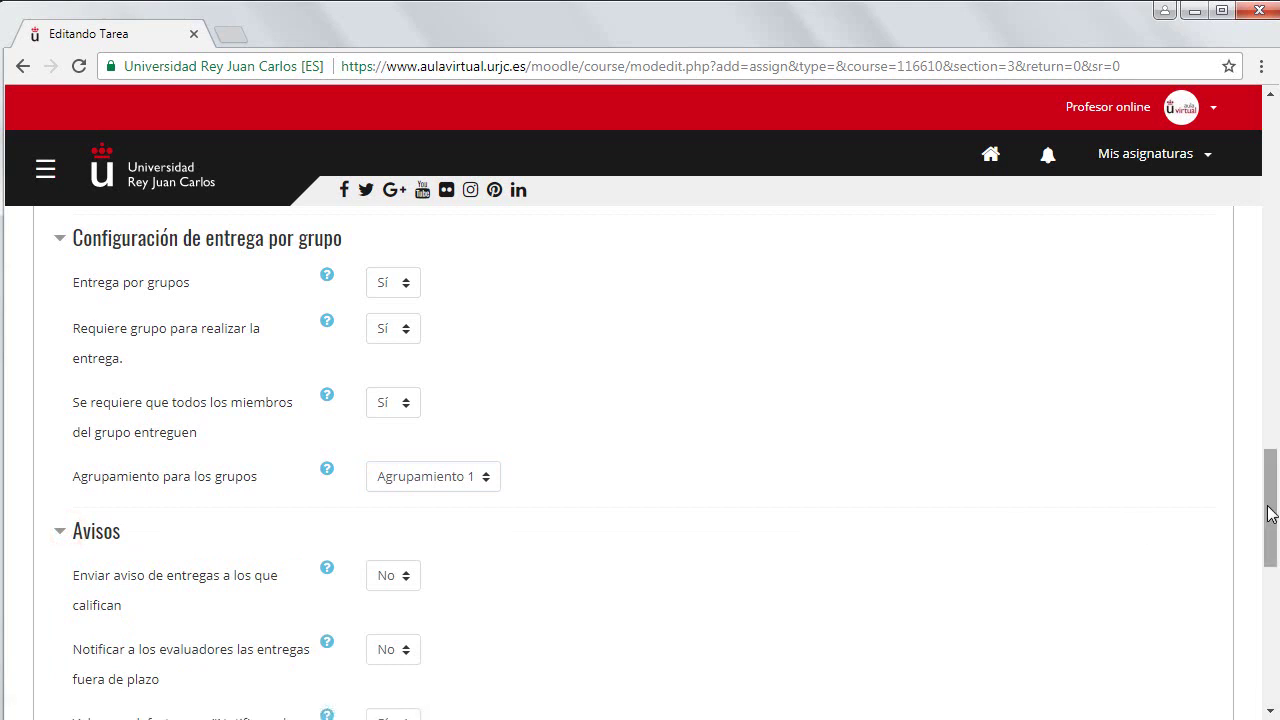
pyautogui.moveTo(1269, 509); pyautogui.dragTo(1268, 570)
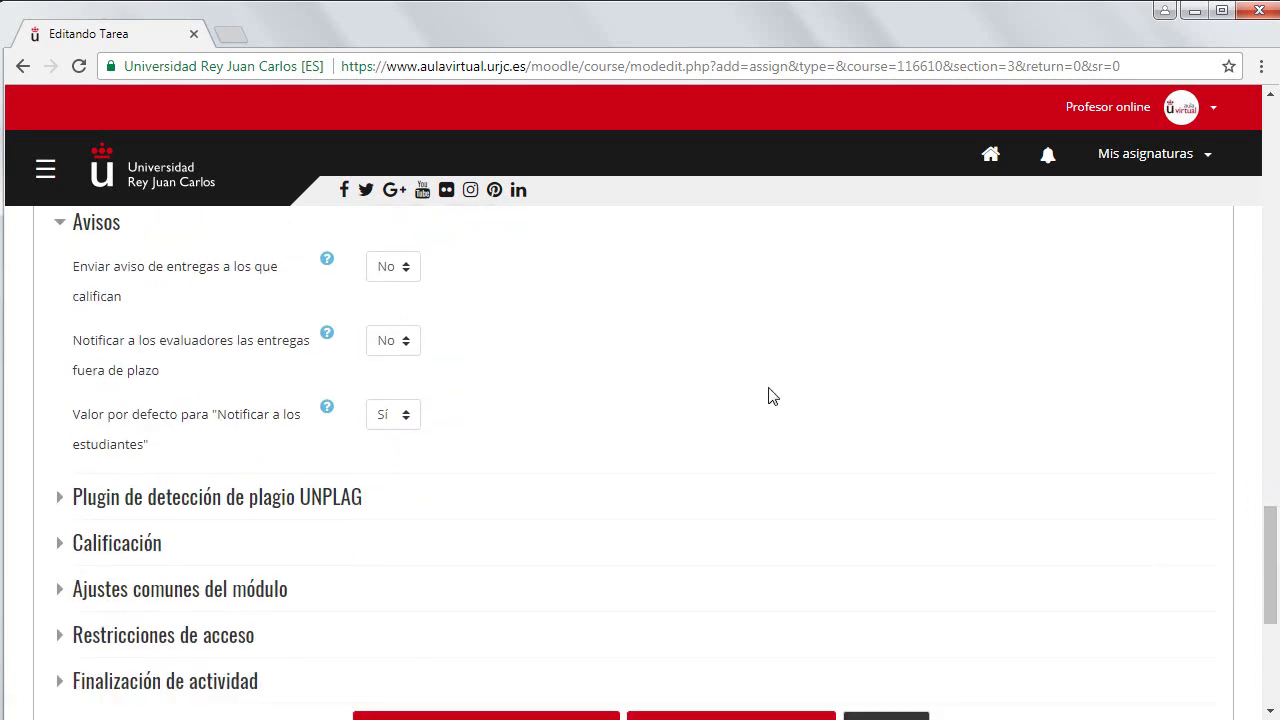
pyautogui.click(394, 267)
pyautogui.click(397, 314)
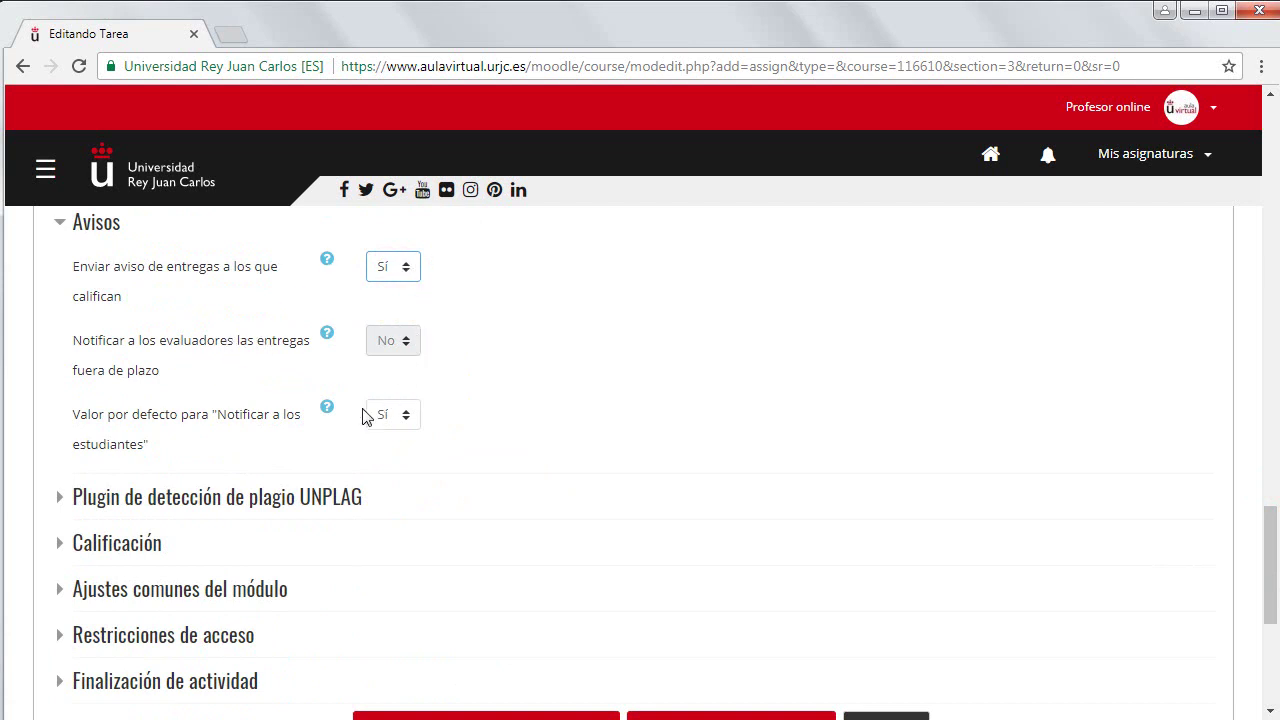
# In the Calificación section, set the grade type (Tipo) to Escala.
pyautogui.click(60, 544)
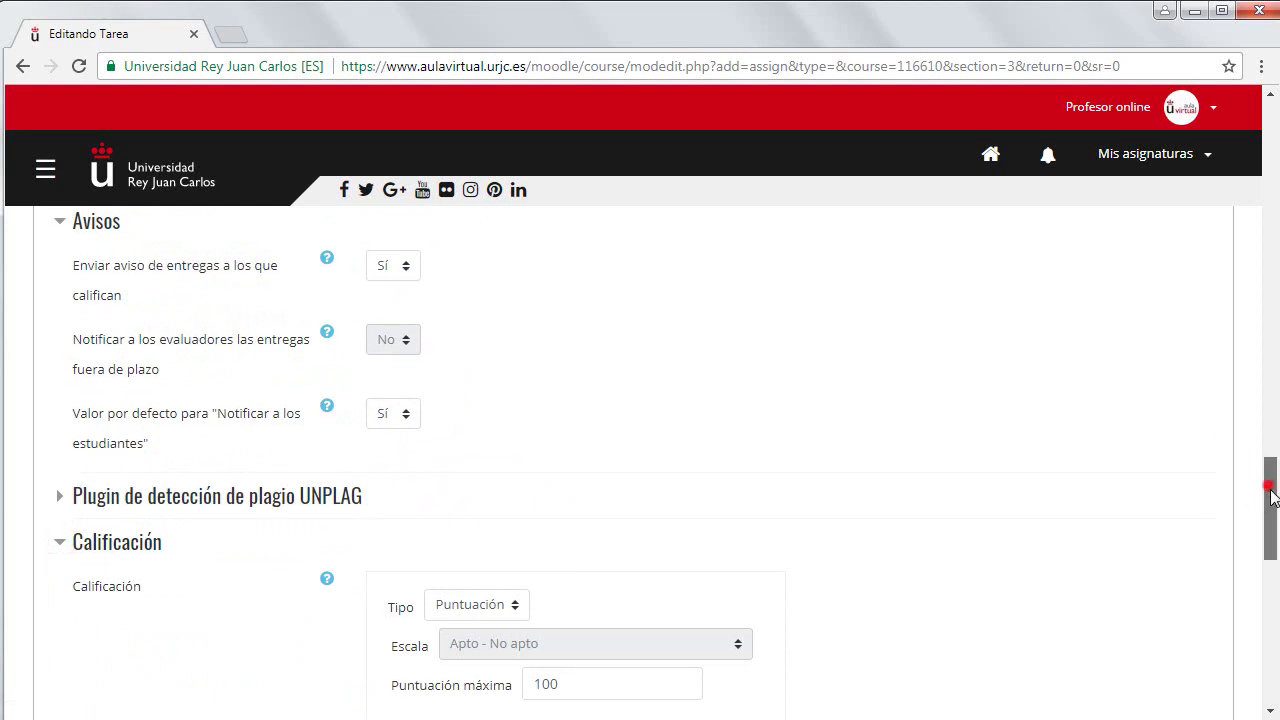
pyautogui.moveTo(1263, 492); pyautogui.dragTo(1275, 545)
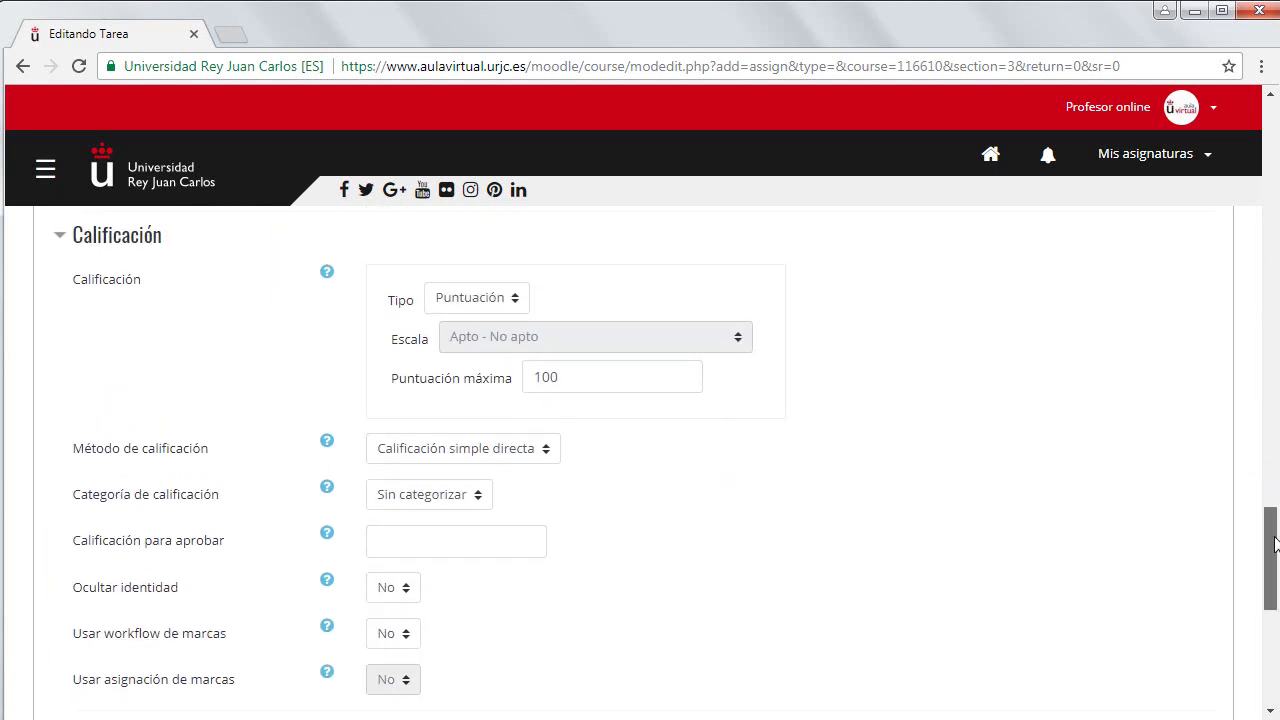
pyautogui.click(468, 300)
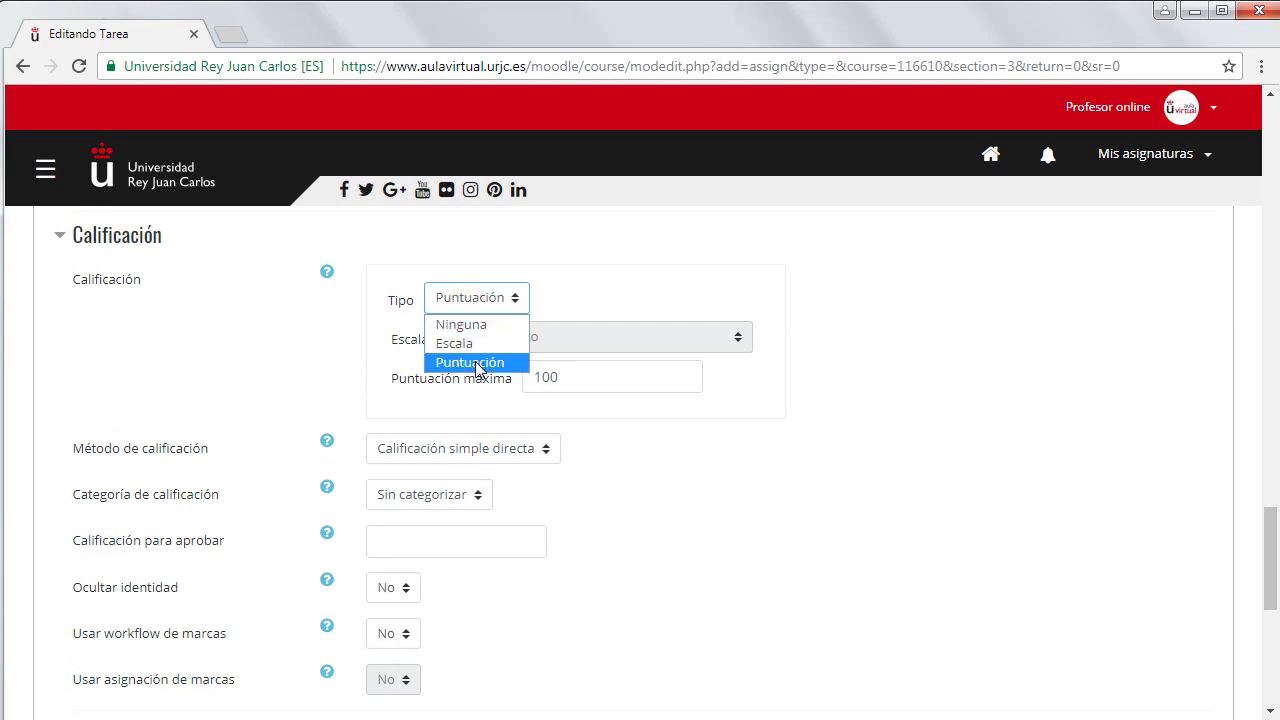
pyautogui.click(477, 366)
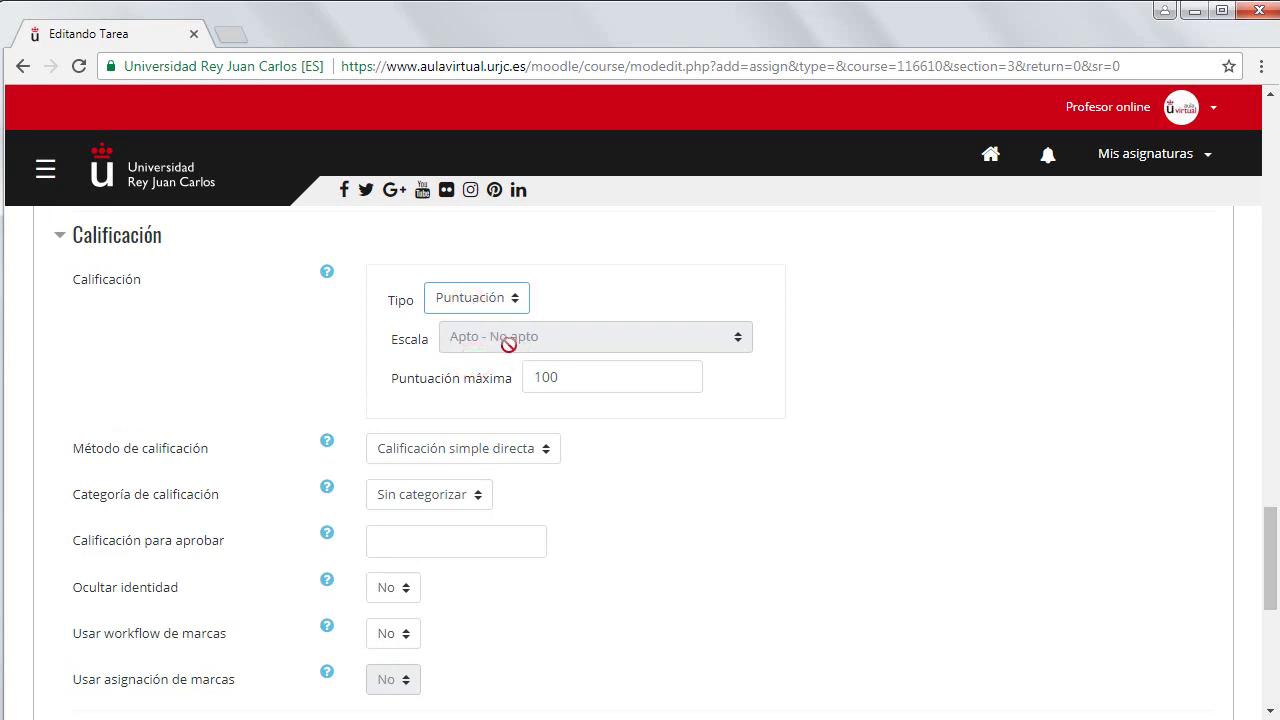
pyautogui.click(486, 296)
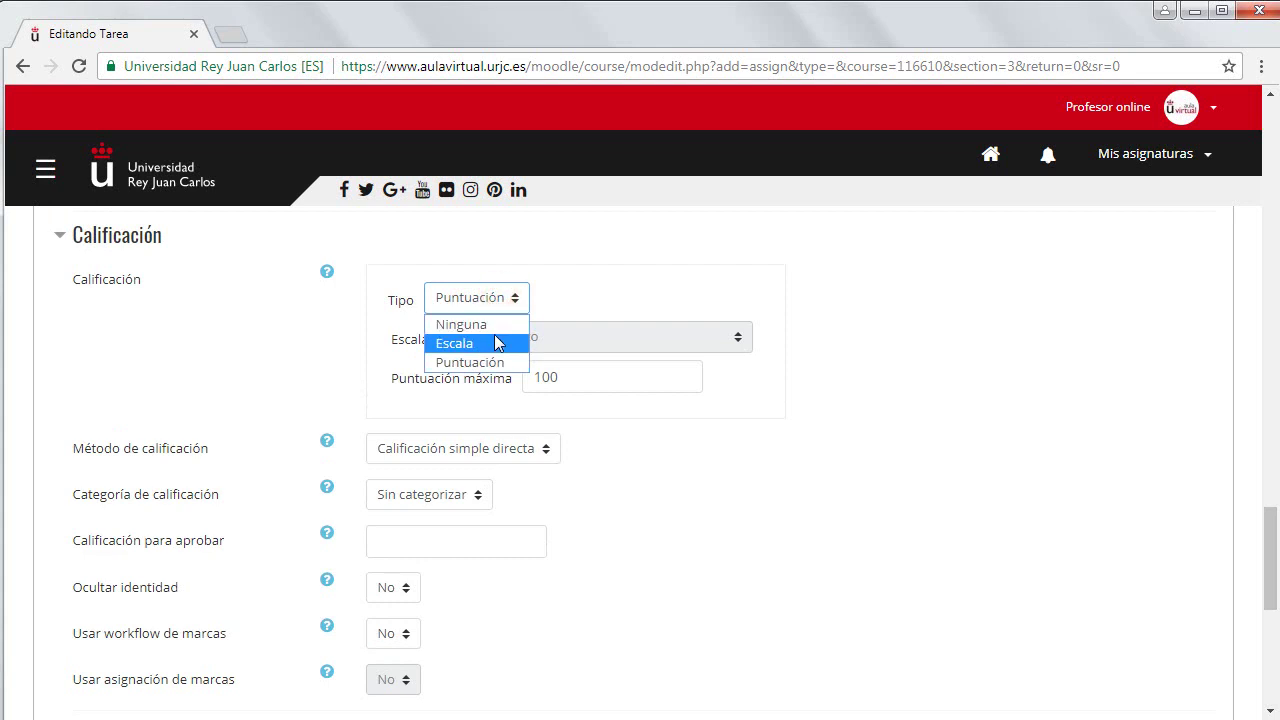
pyautogui.click(497, 336)
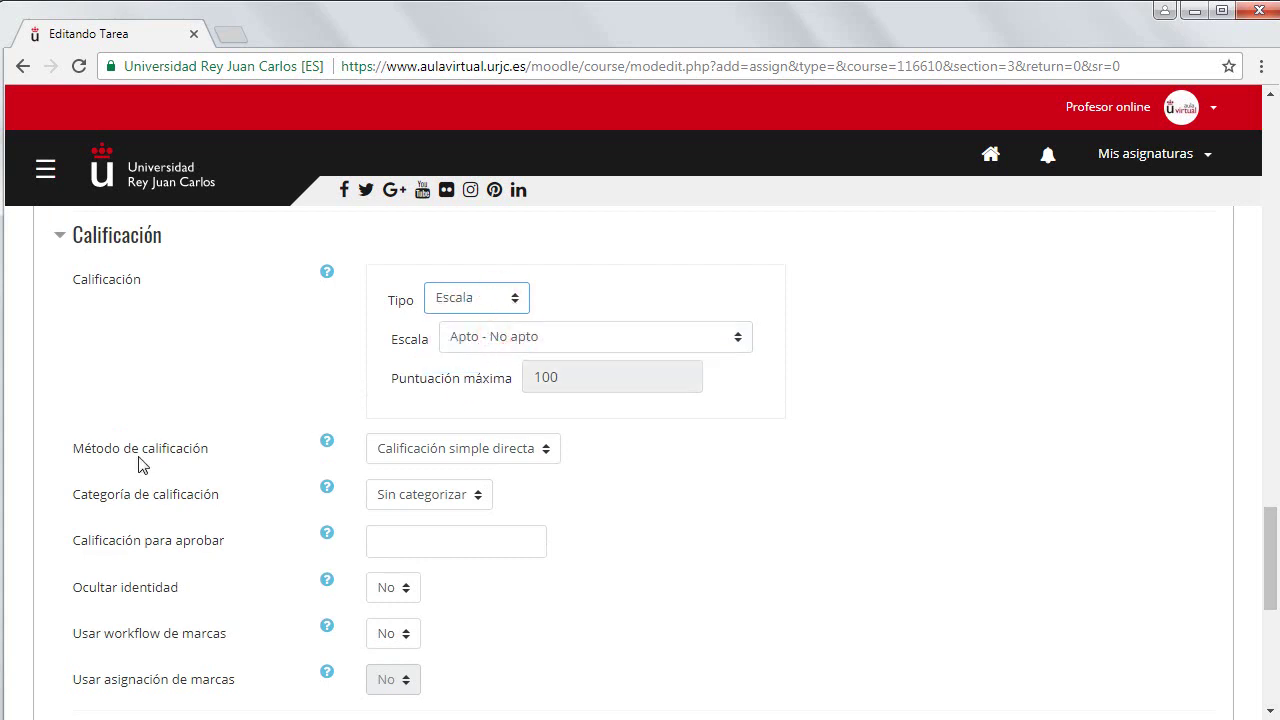
# Review the choices offered for Método de calificación and Categoría de calificación in the grading settings.
pyautogui.click(468, 452)
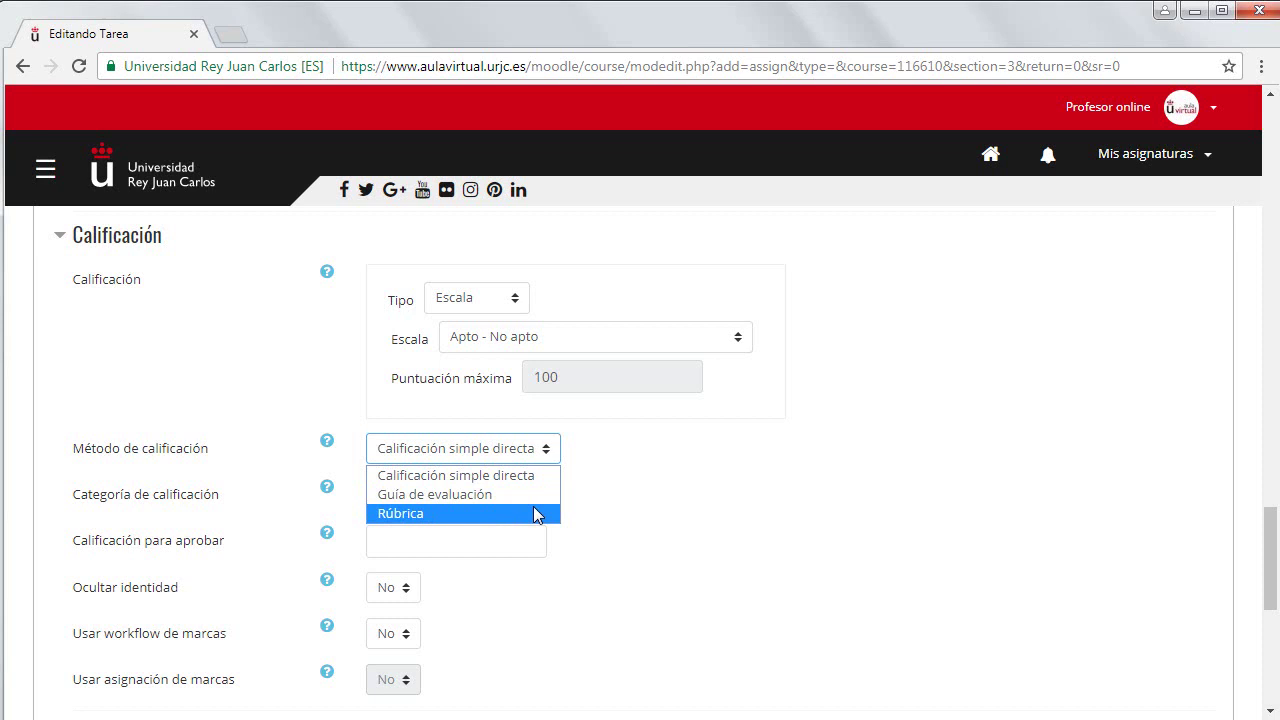
pyautogui.click(655, 515)
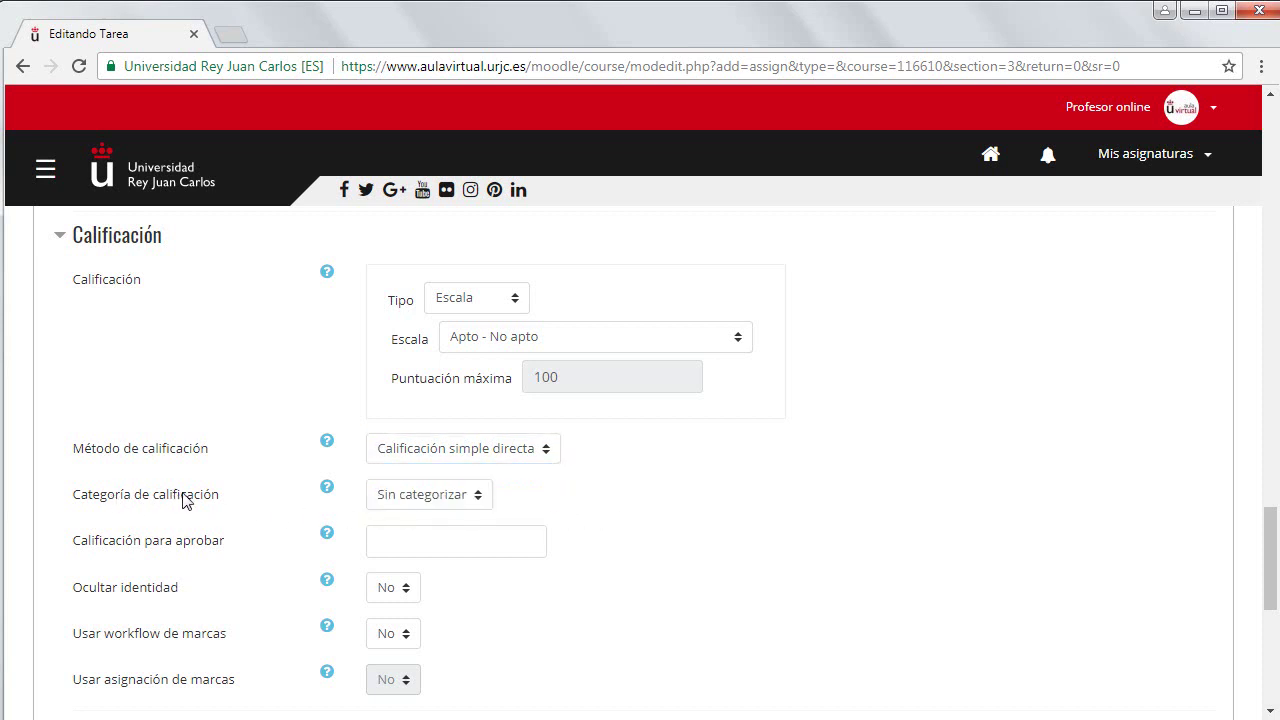
pyautogui.click(390, 495)
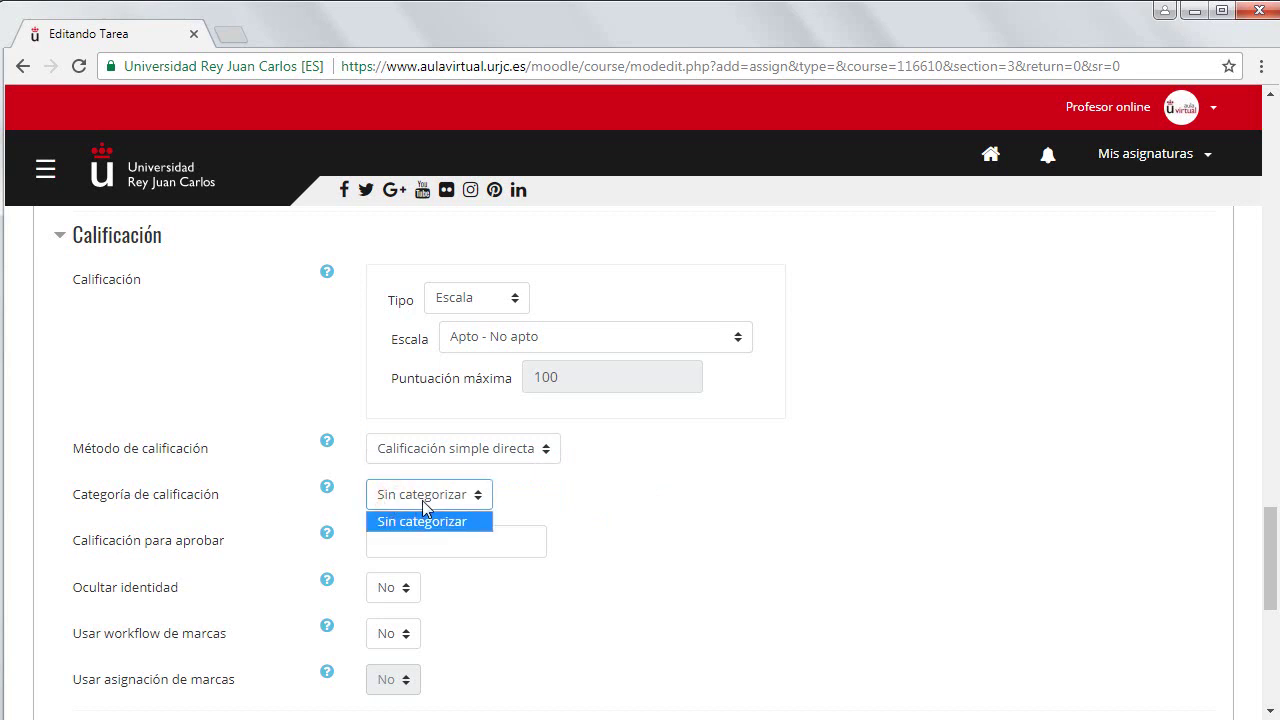
pyautogui.click(698, 533)
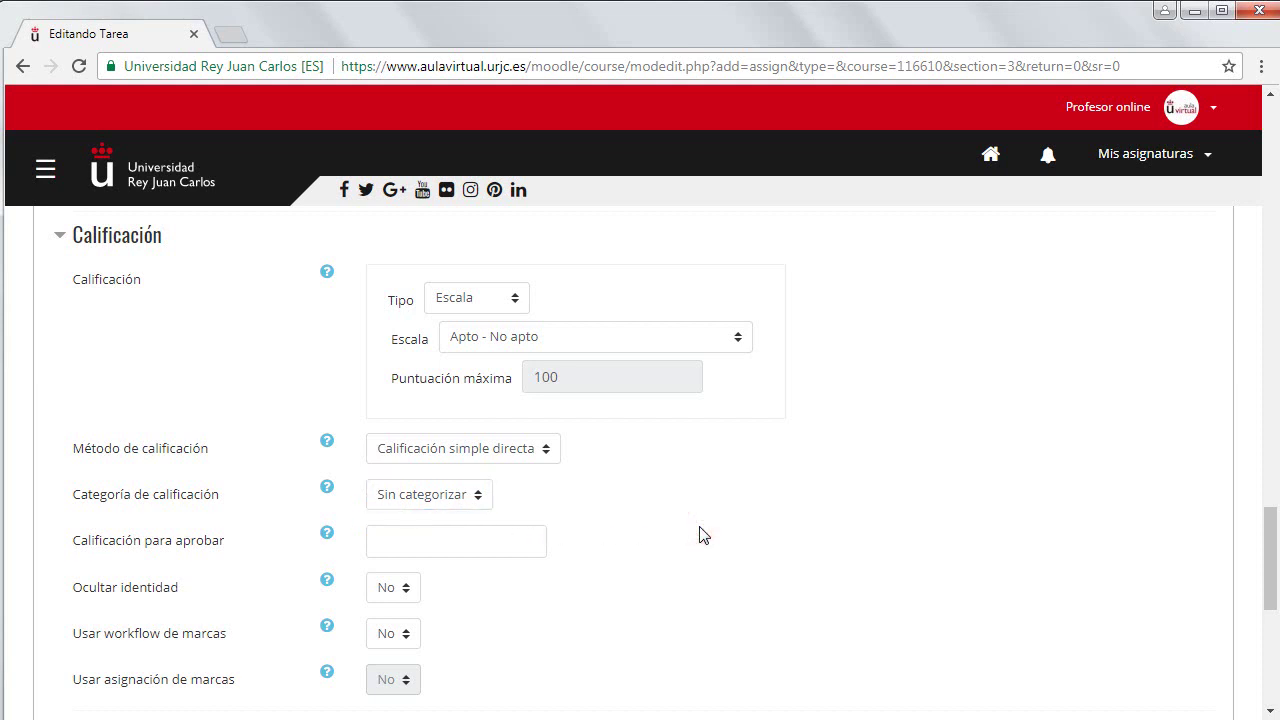
# Set Calificación para aprobar to 60, collapse the Calificación section and expand Ajustes comunes del módulo.
pyautogui.click(420, 528)
pyautogui.write('60')
pyautogui.click(60, 236)
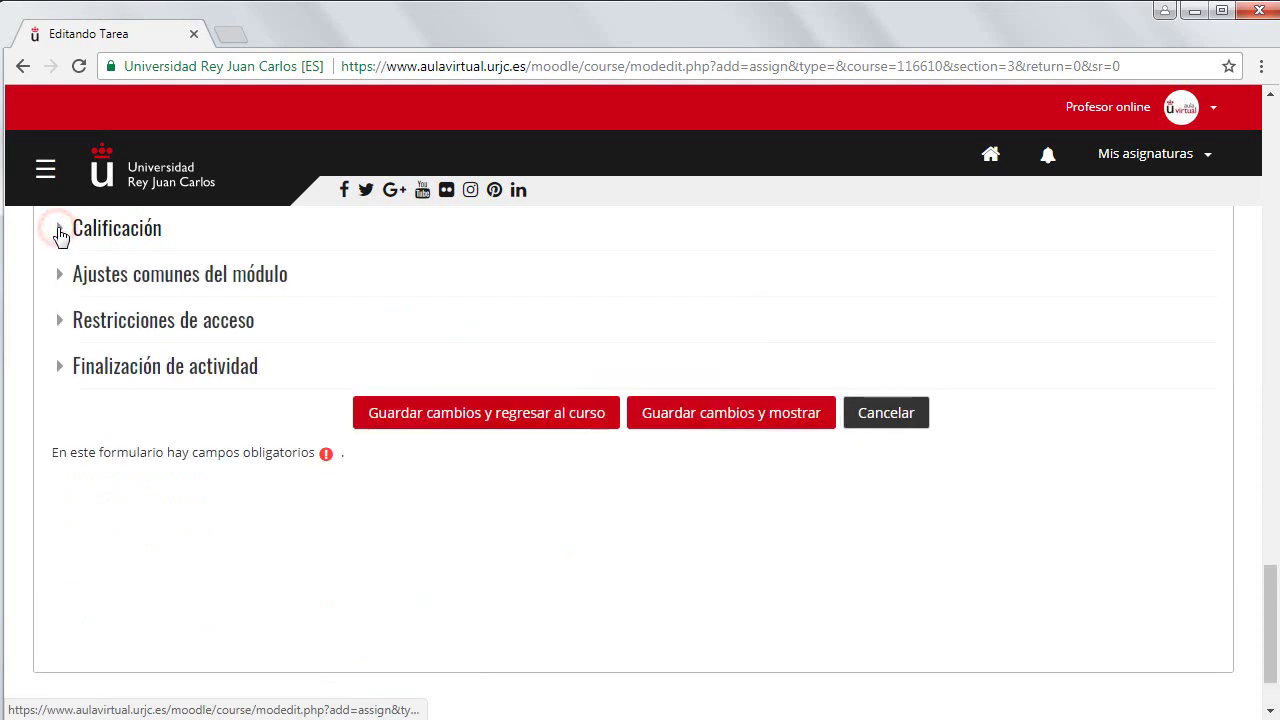
pyautogui.click(75, 285)
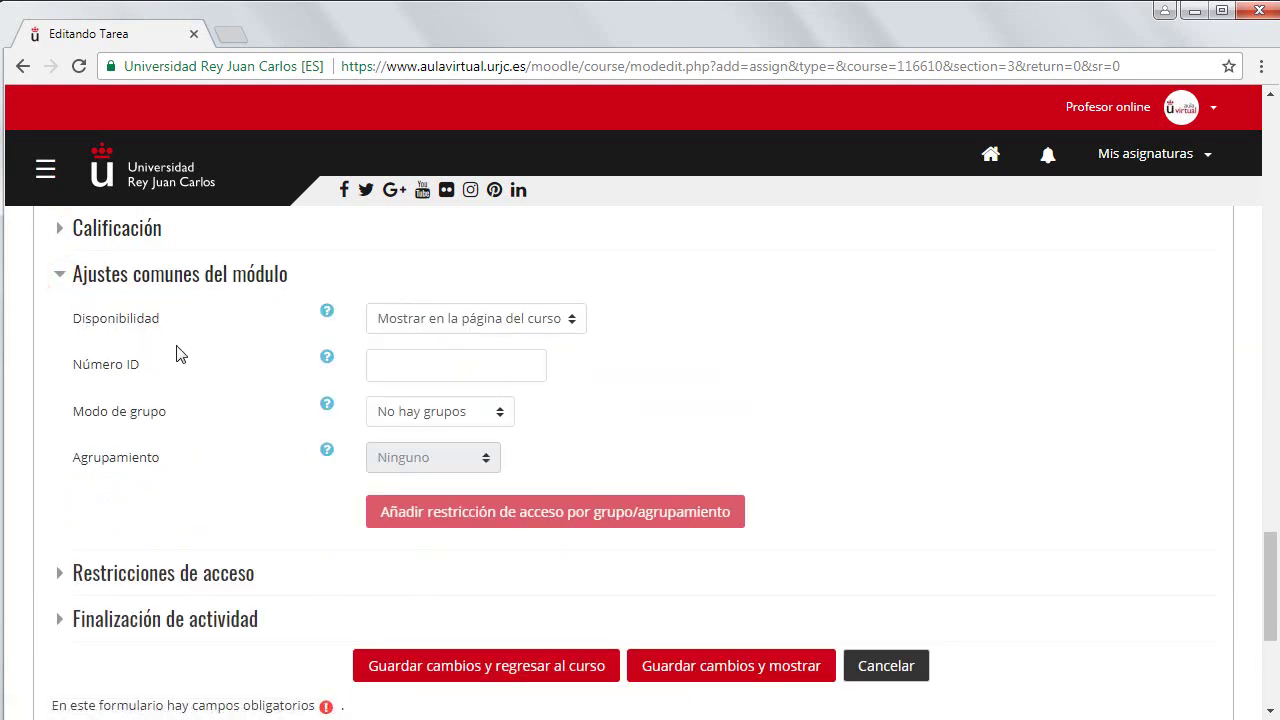
# Try the Disponibilidad option Oculto a los estudiantes, and return it to Mostrar en la página del curso.
pyautogui.click(434, 321)
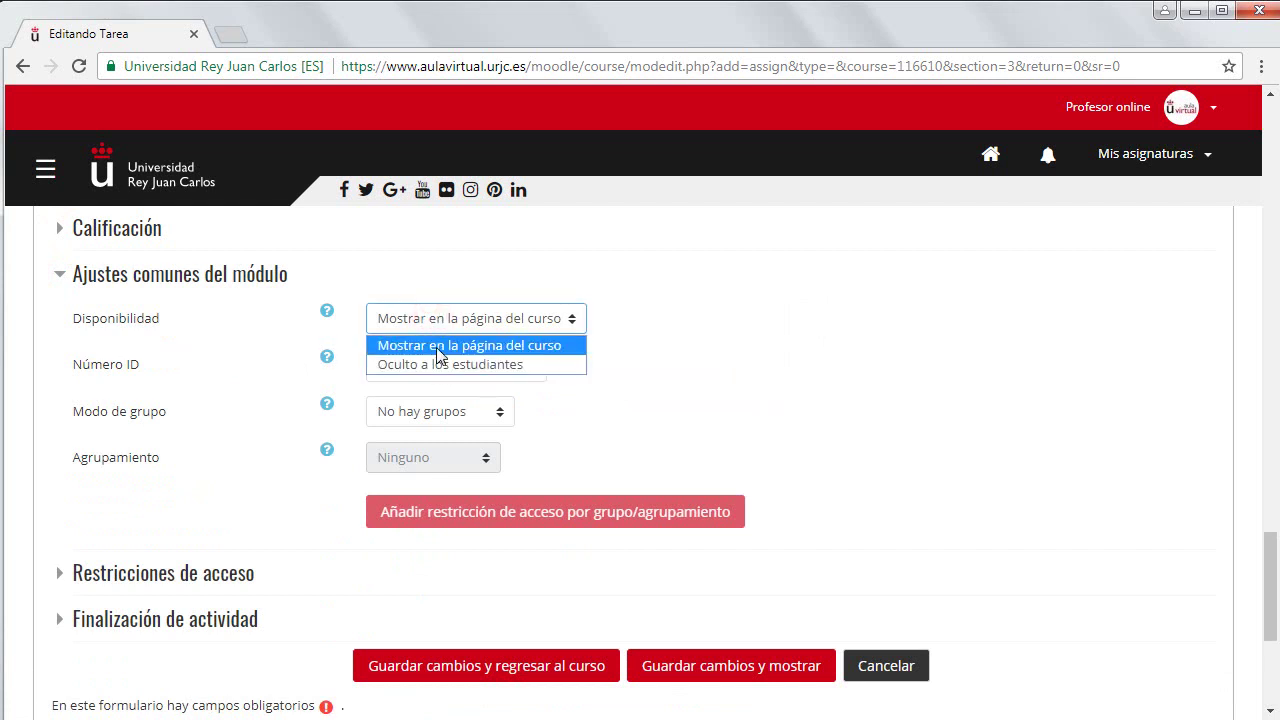
pyautogui.click(434, 364)
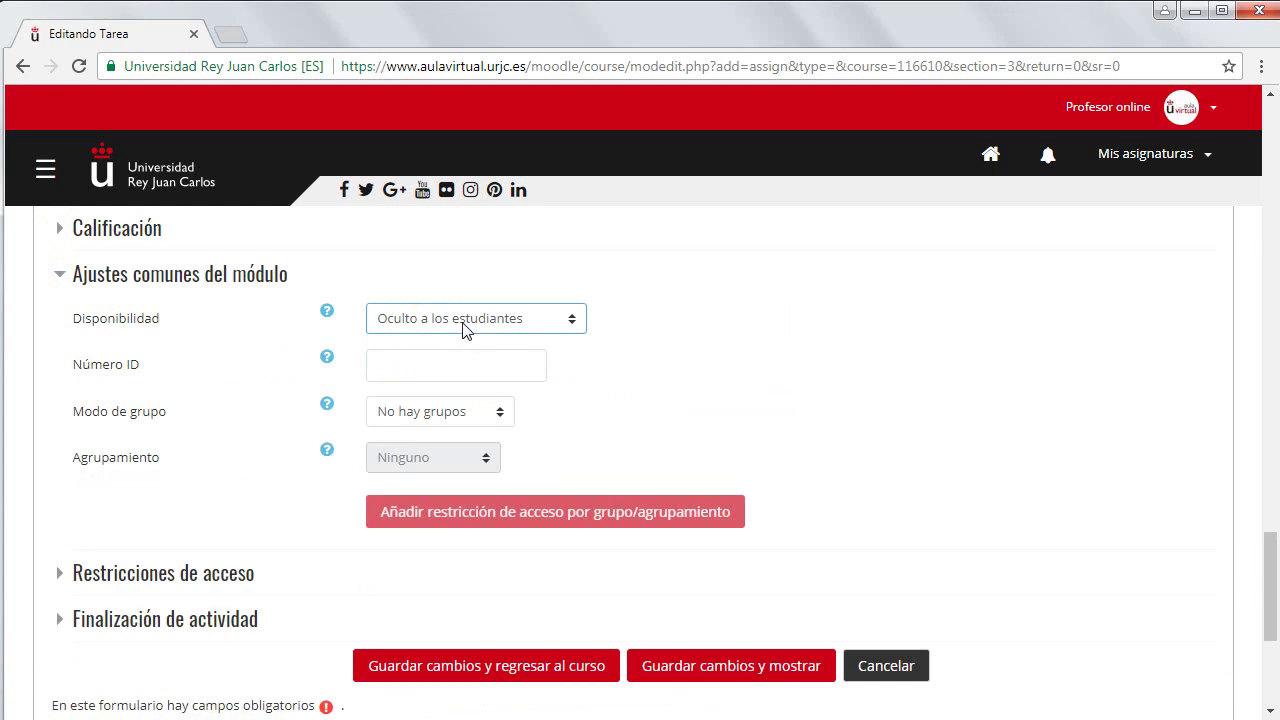
pyautogui.click(465, 326)
pyautogui.click(463, 345)
pyautogui.click(403, 362)
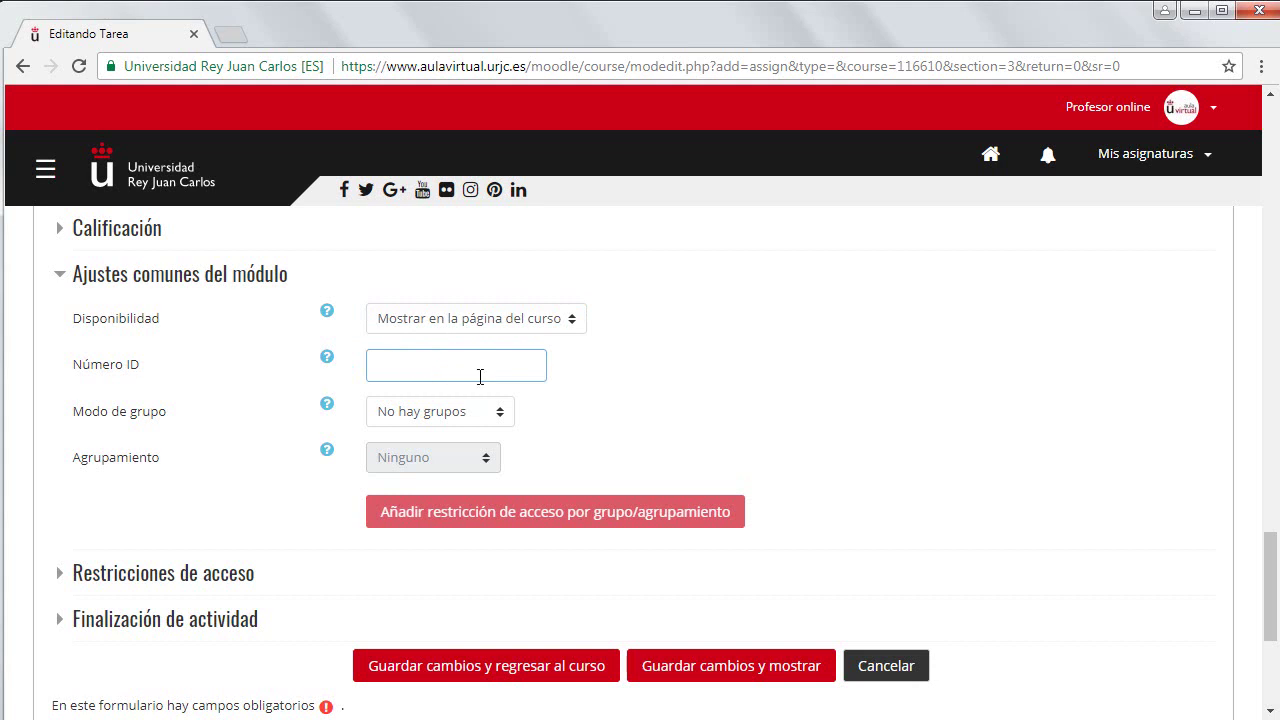
pyautogui.click(598, 395)
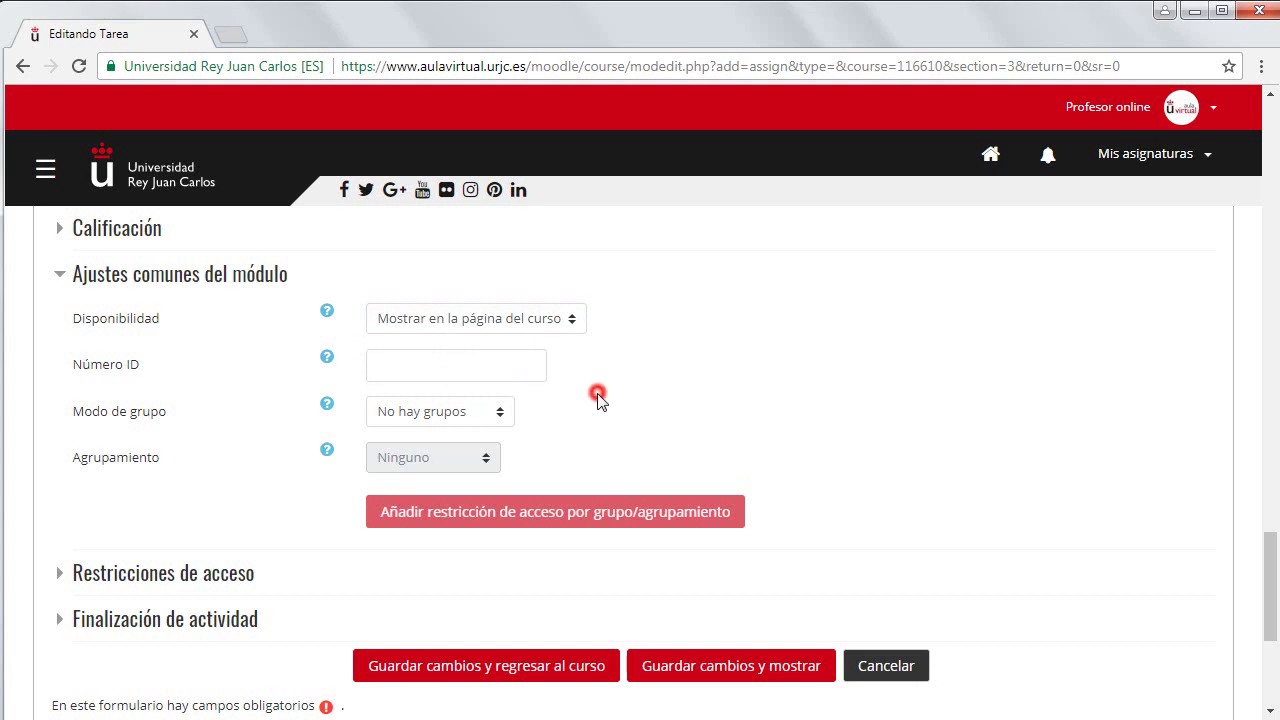
# Set Modo de grupo to Grupos separados and Agrupamiento to Agrupamiento 1 in the common module settings.
pyautogui.click(457, 410)
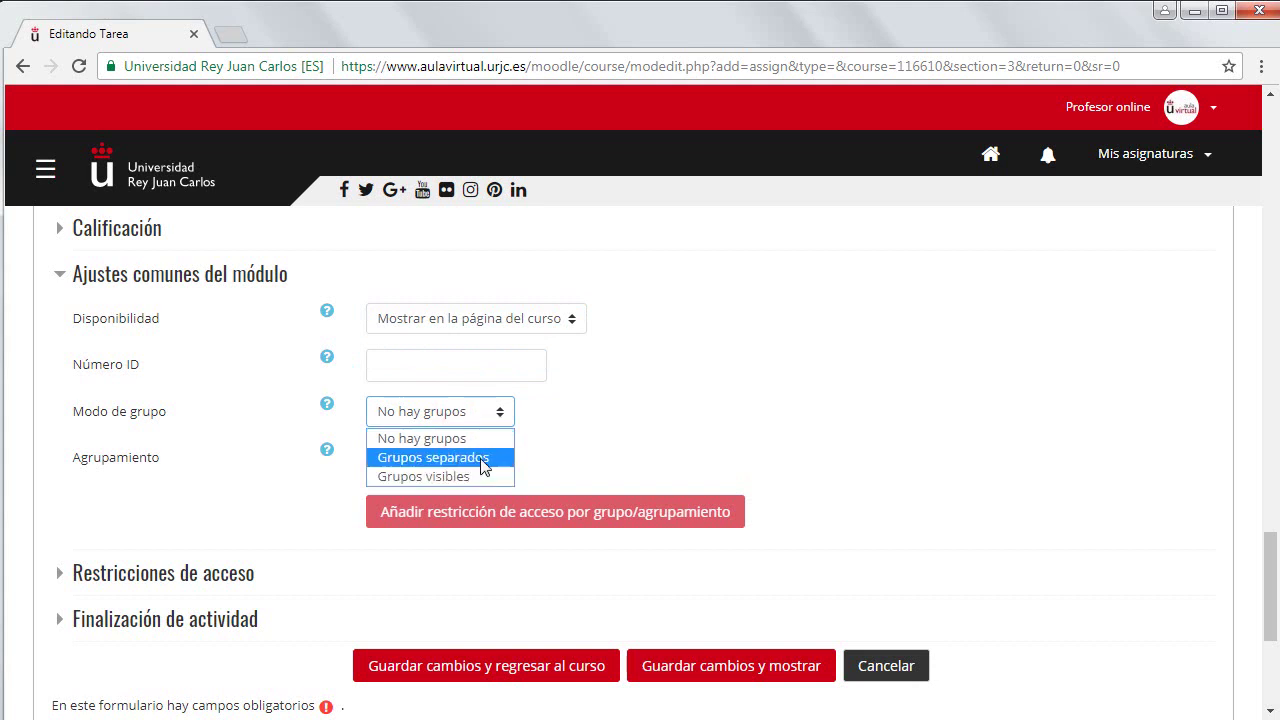
pyautogui.click(483, 462)
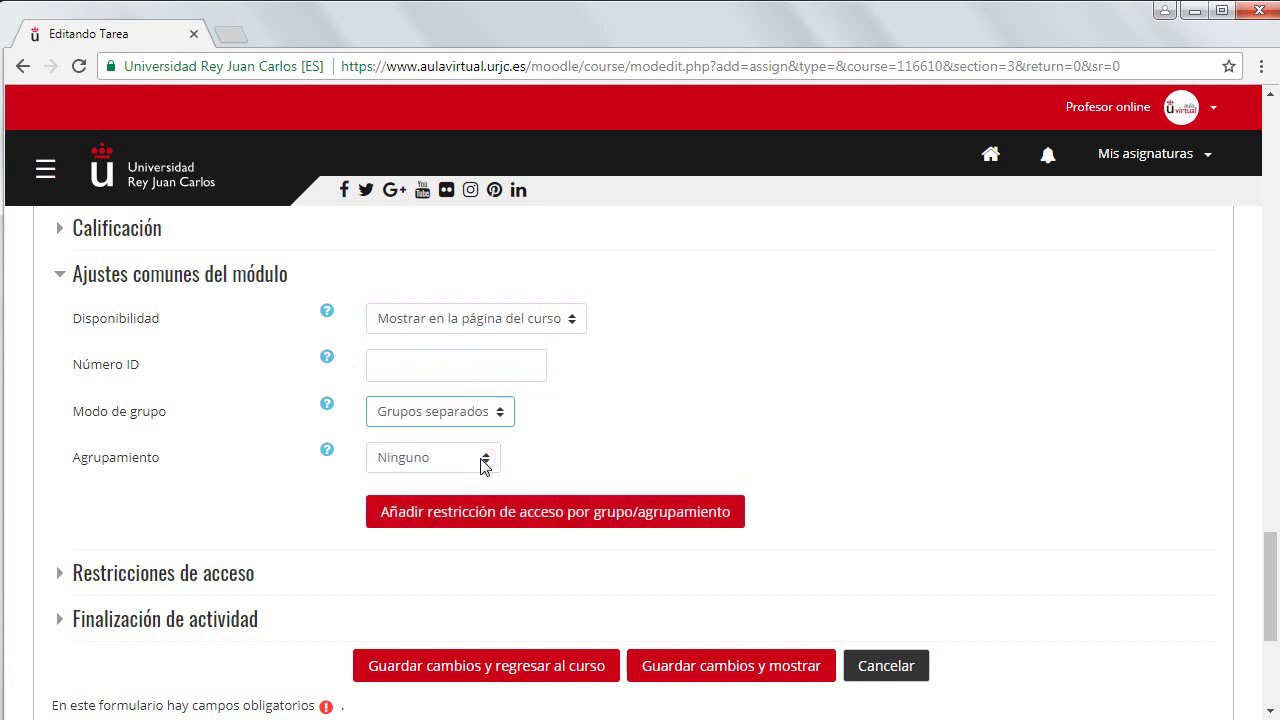
pyautogui.click(418, 460)
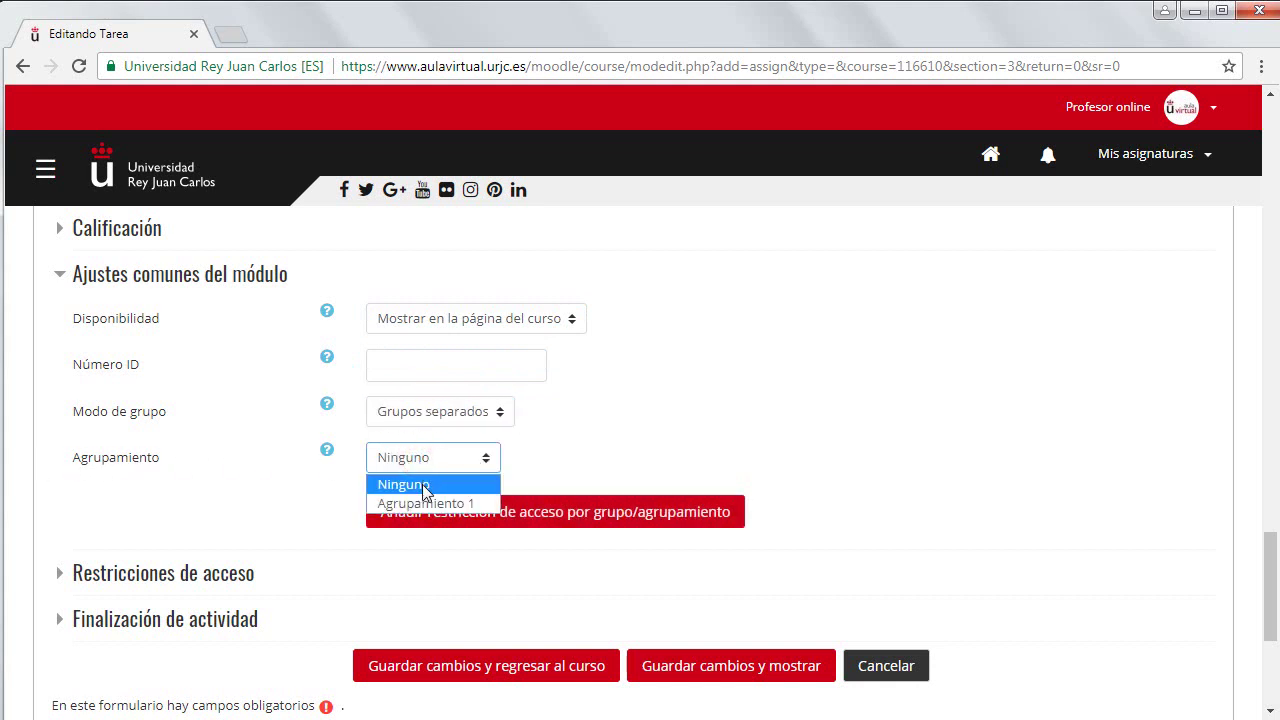
pyautogui.click(425, 502)
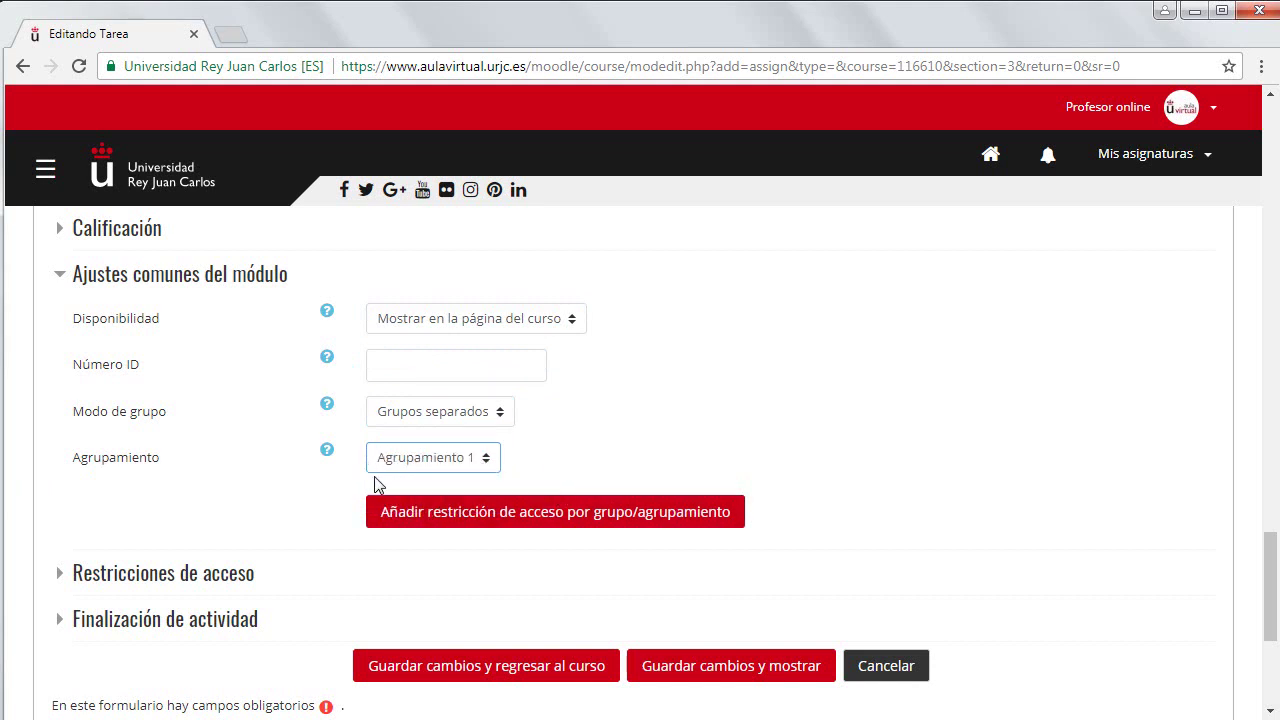
pyautogui.click(476, 470)
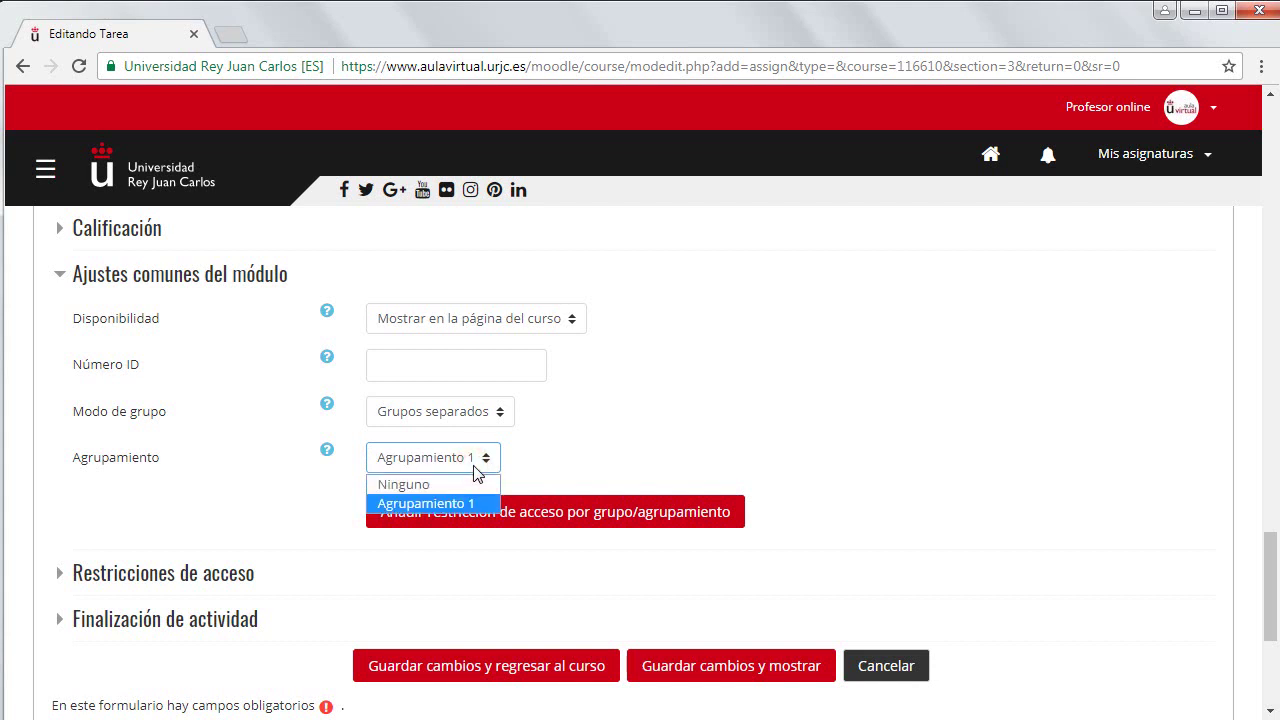
pyautogui.click(622, 441)
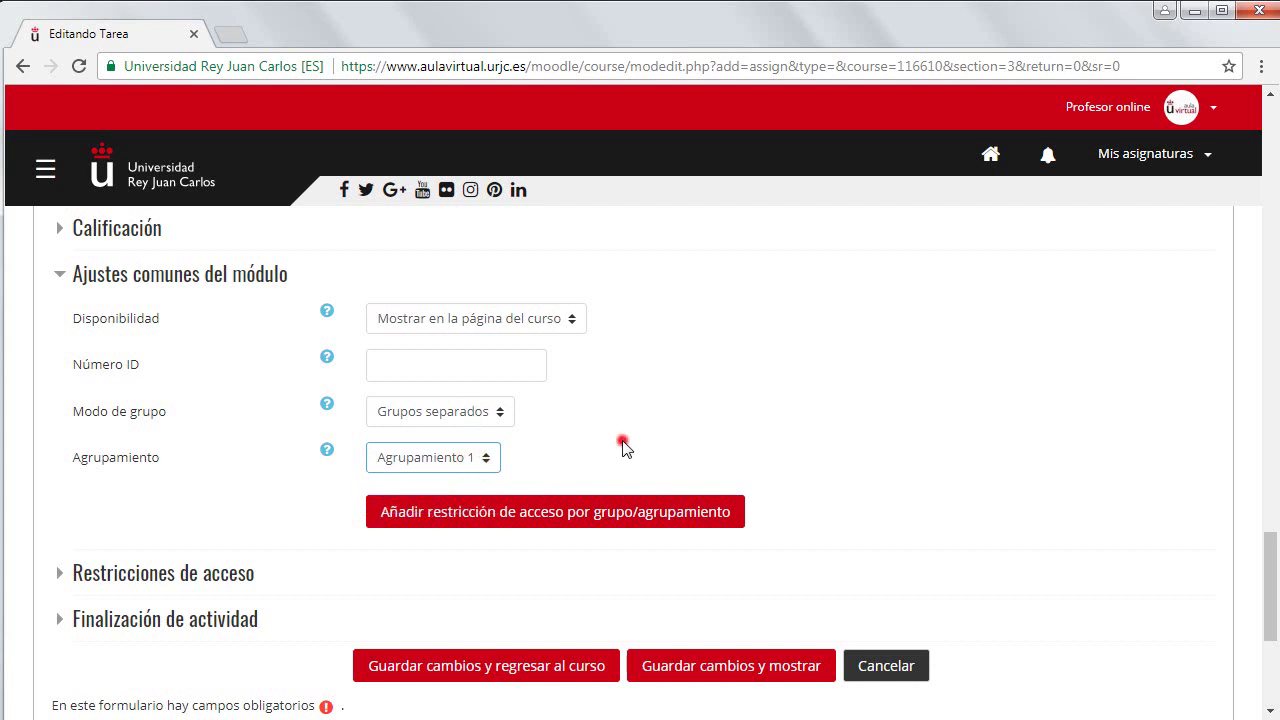
# Expand Restricciones de acceso and examine the restriction types that can be added, without adding one.
pyautogui.click(58, 573)
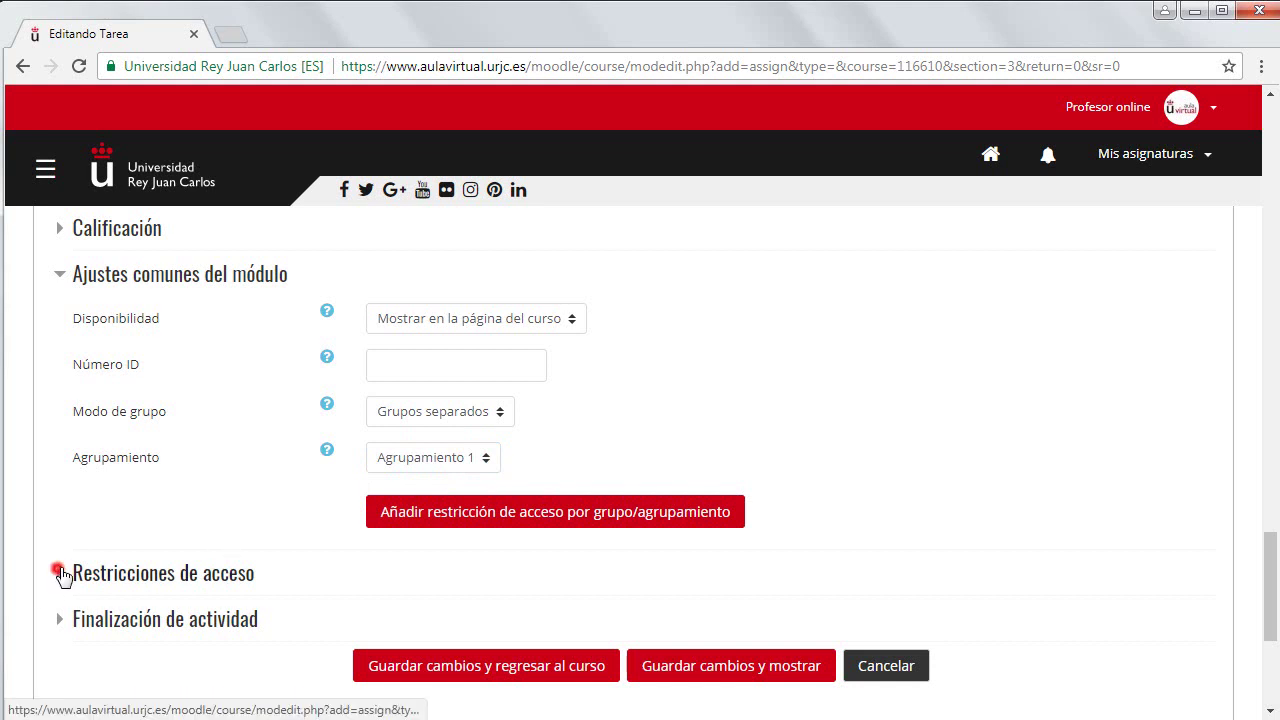
pyautogui.scroll(-2, 264, 538)
pyautogui.scroll(-1, 340, 460)
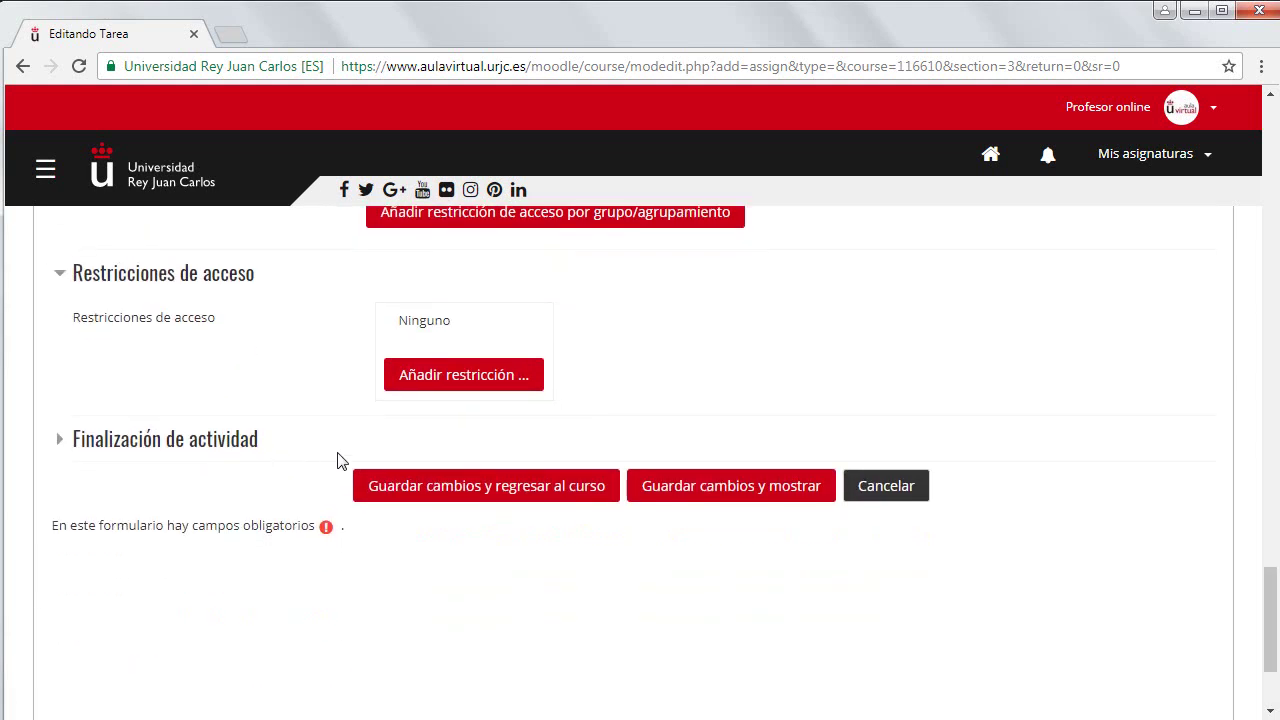
pyautogui.click(413, 385)
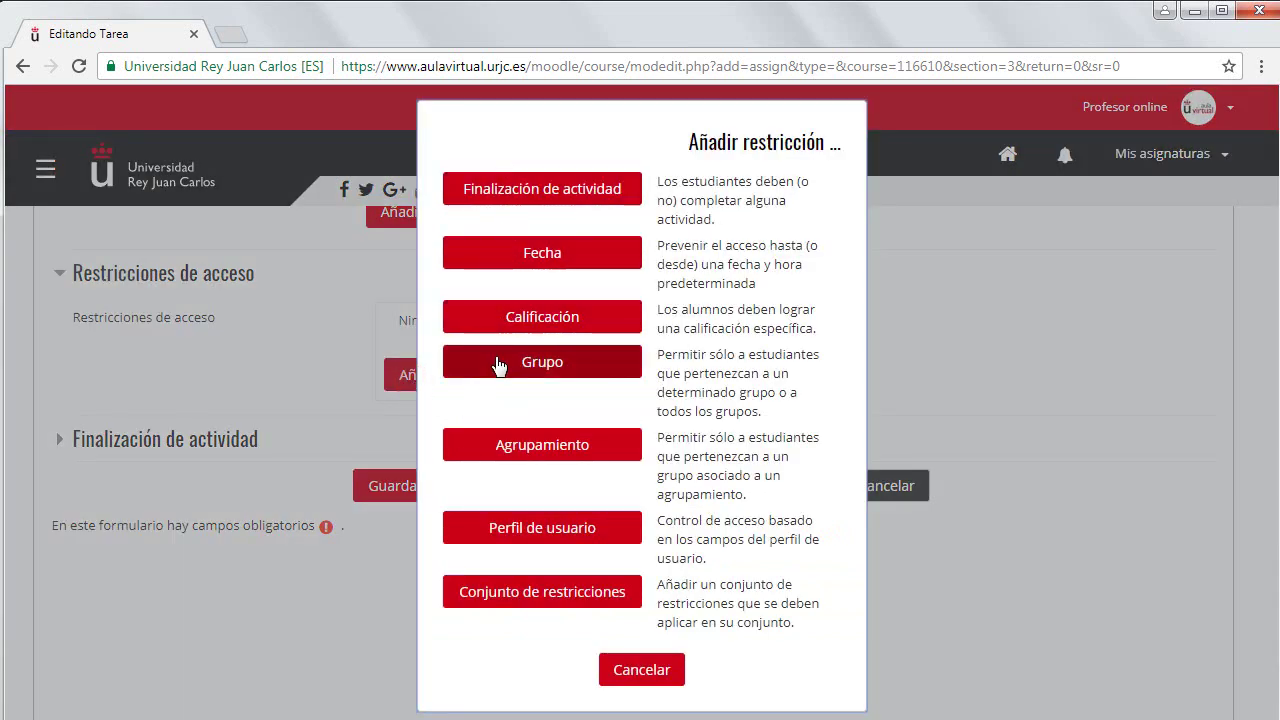
pyautogui.click(643, 672)
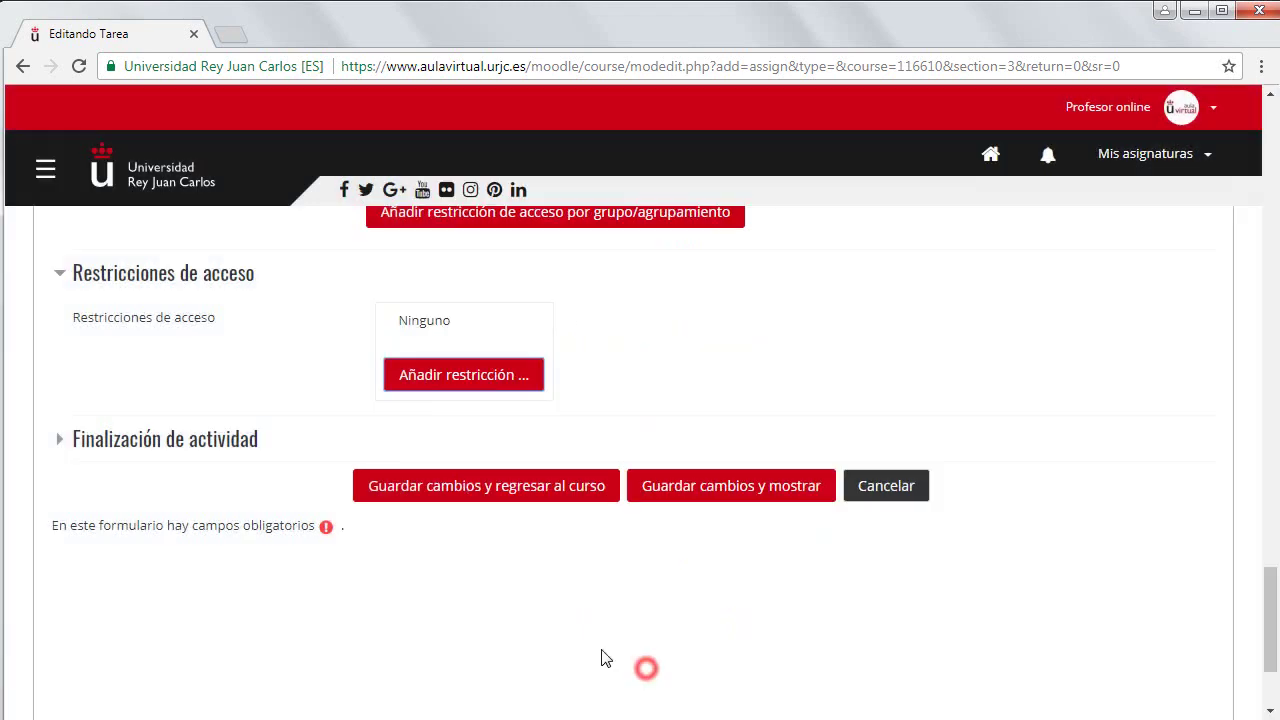
# Expand the Finalización de actividad section and review its completion tracking settings.
pyautogui.click(64, 445)
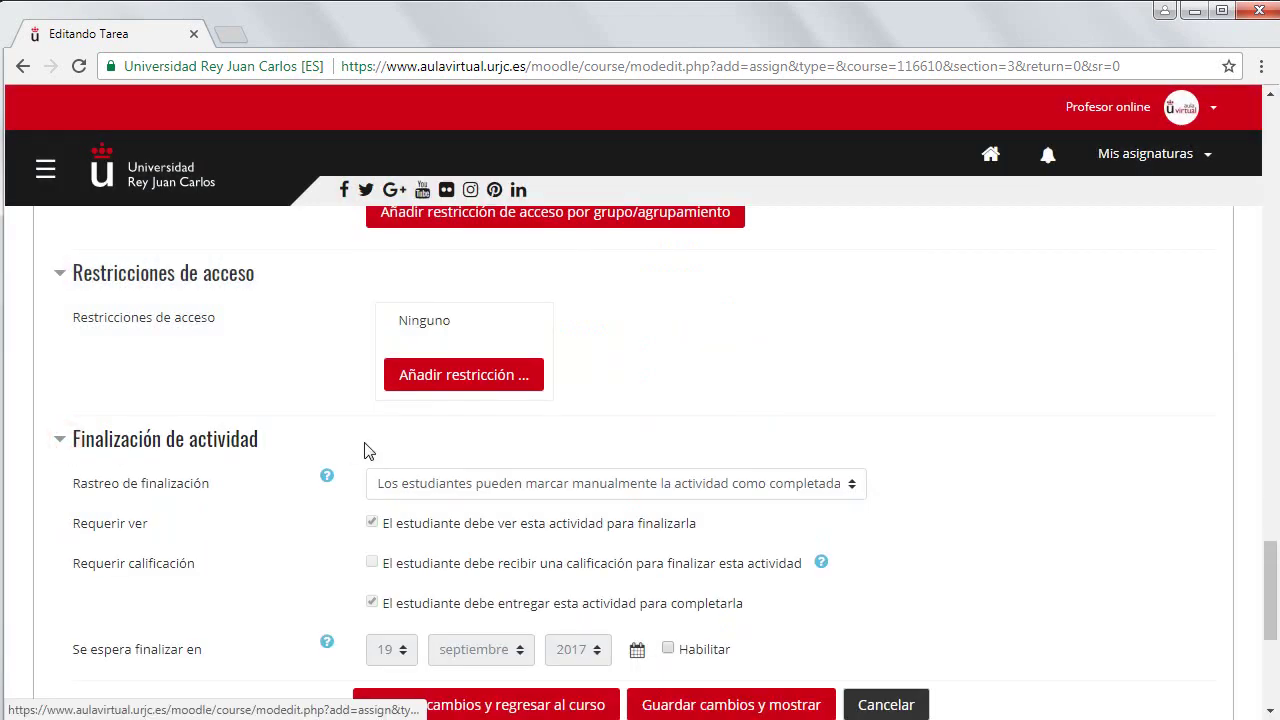
pyautogui.scroll(-2, 366, 449)
pyautogui.scroll(-1, 366, 449)
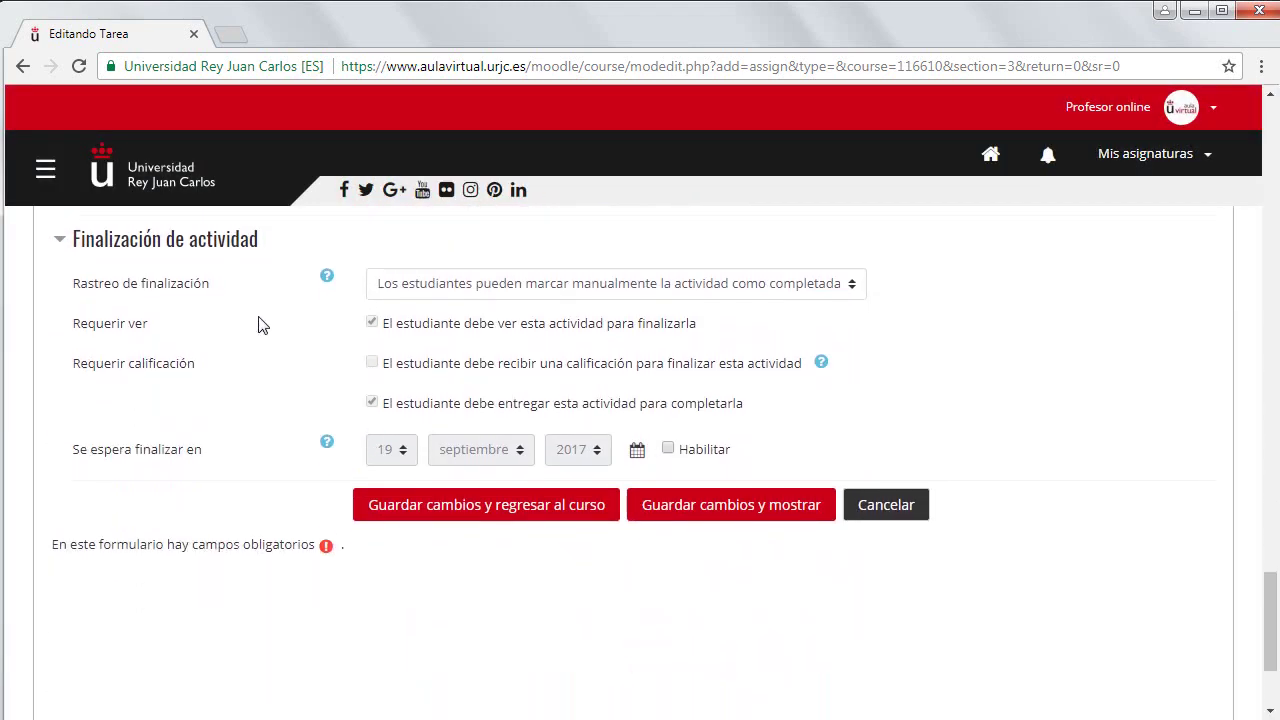